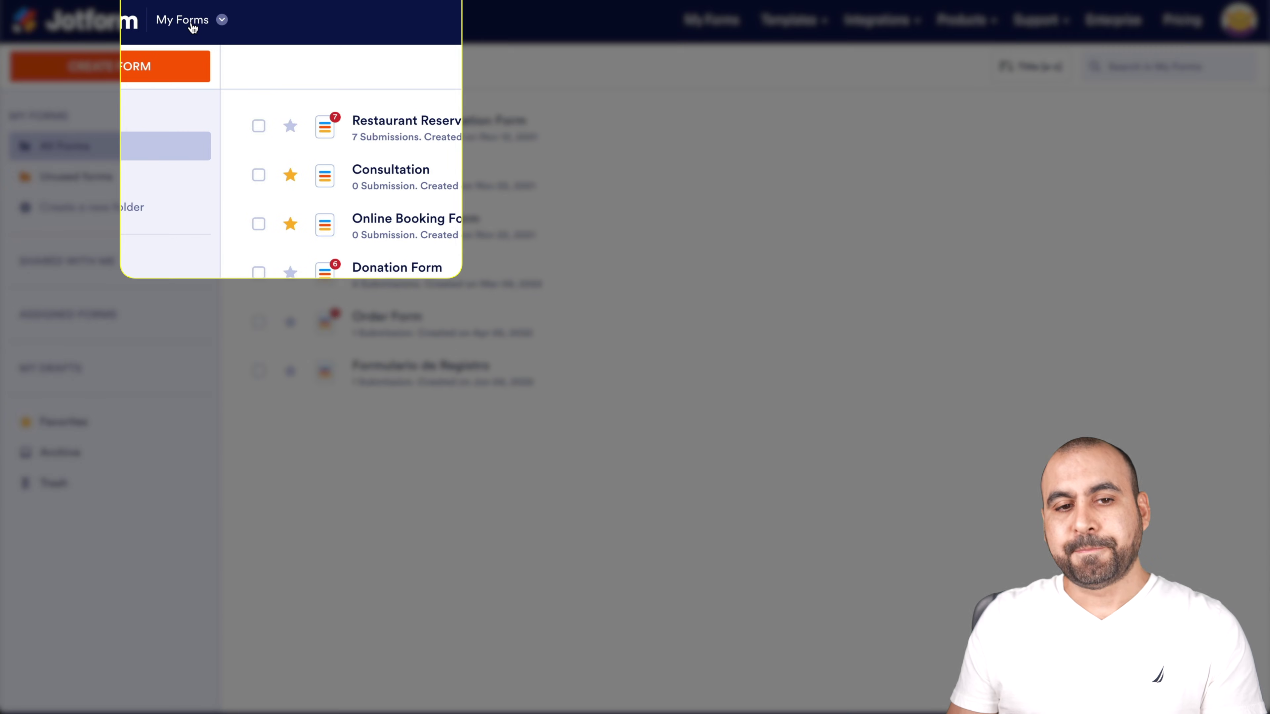
Switch from My Forms to My Apps and start creating a new app
click(193, 28)
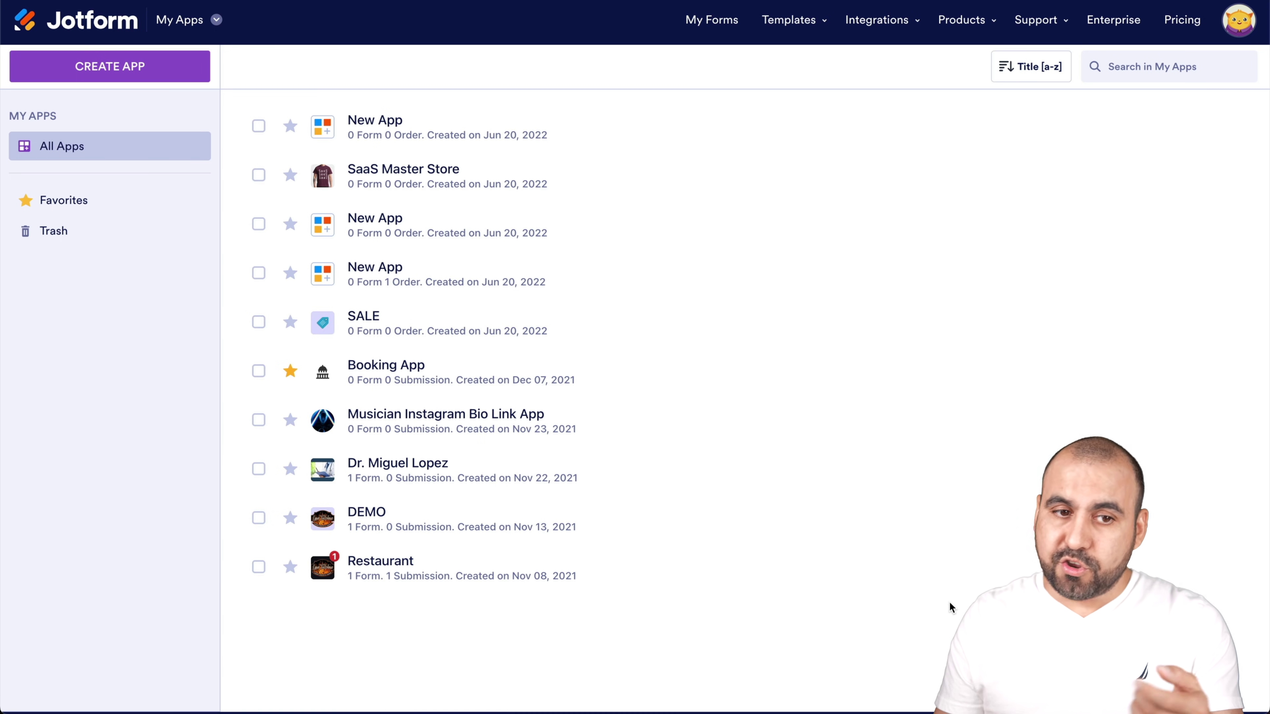
click(160, 73)
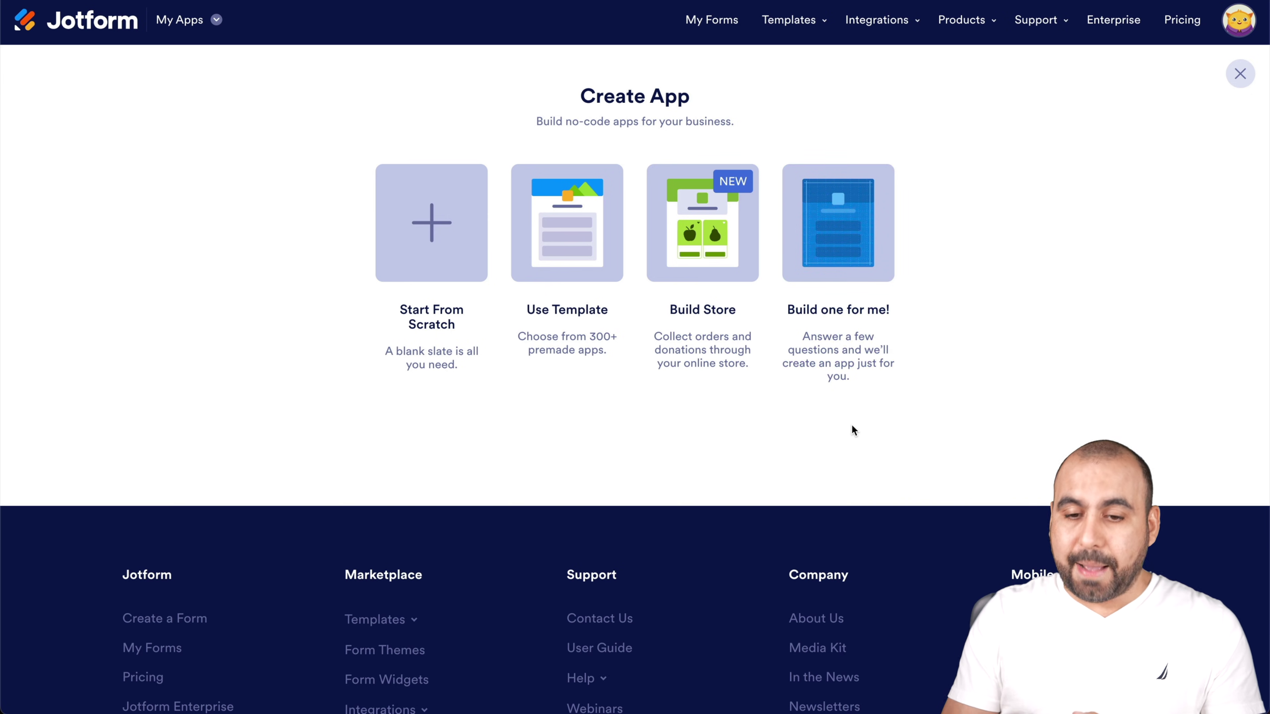
Choose Build Store to create a store app, briefly checking the Add Element panel
click(704, 270)
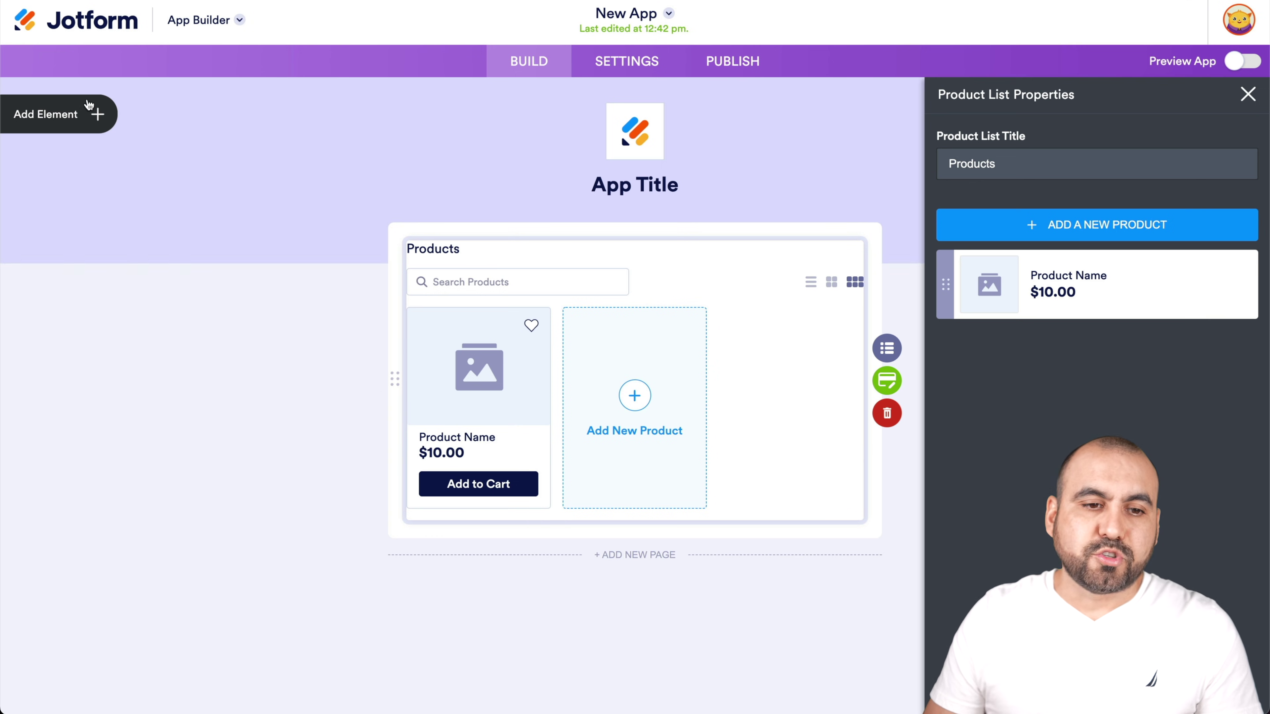
click(98, 114)
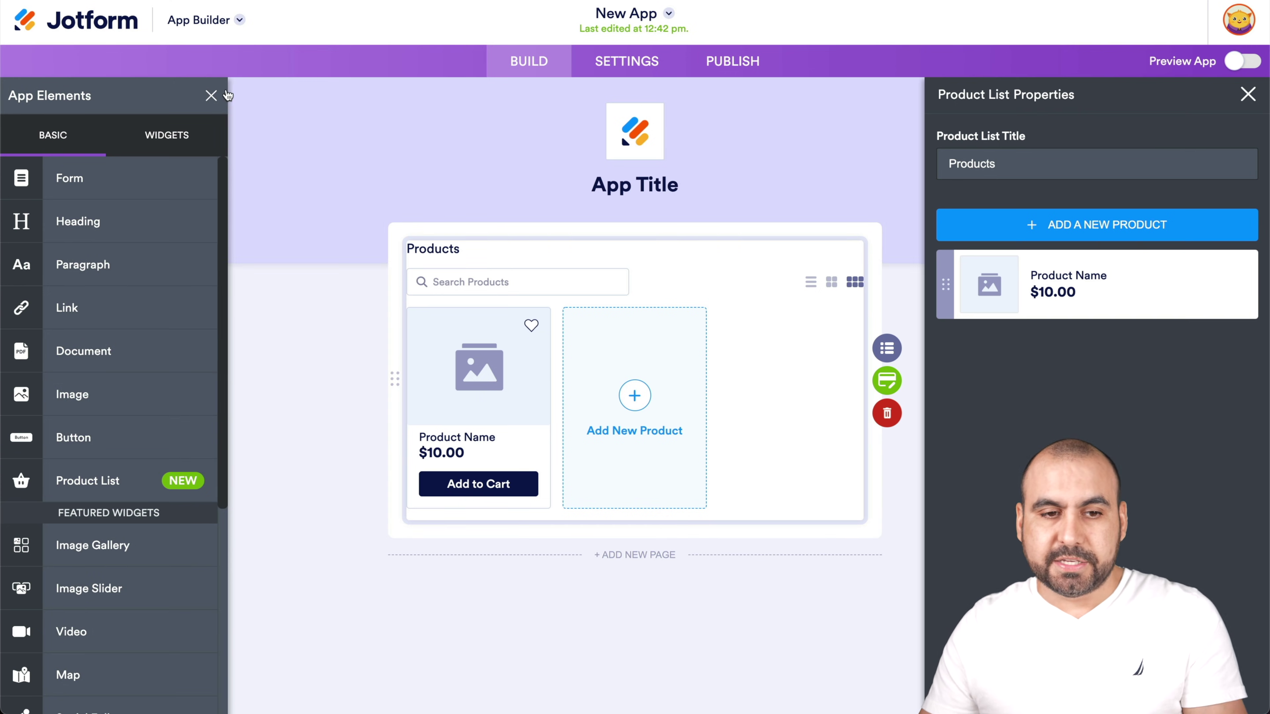
click(211, 95)
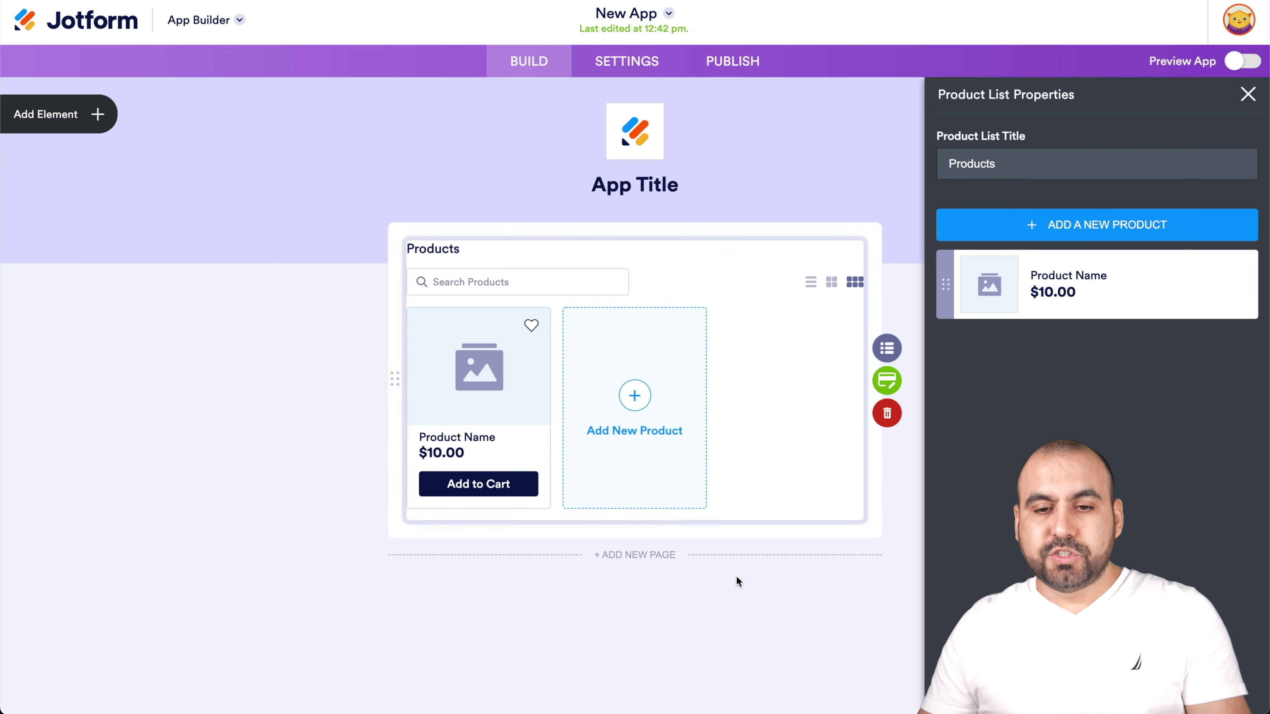
mouse_move(1030, 303)
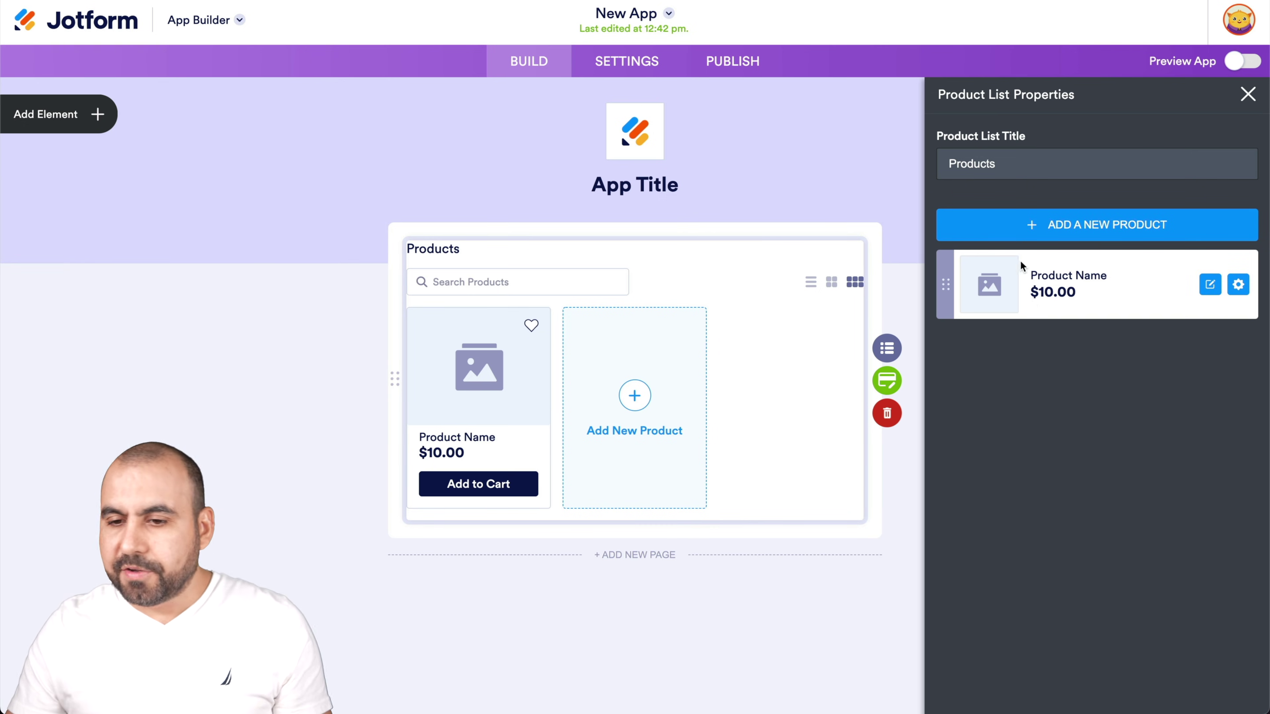
Rename the placeholder product to Tshirt with the description 'Tshirt for gamers'
click(1209, 284)
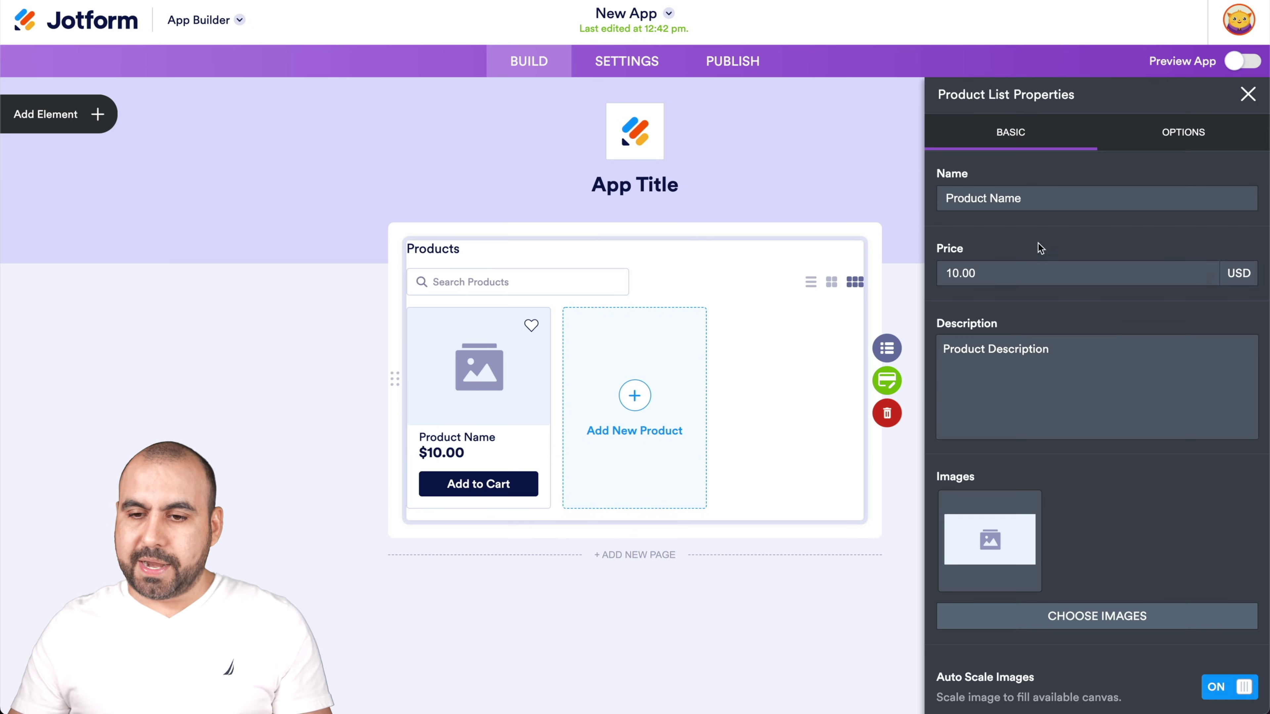
triple_click(1019, 200)
text(Tshirts)
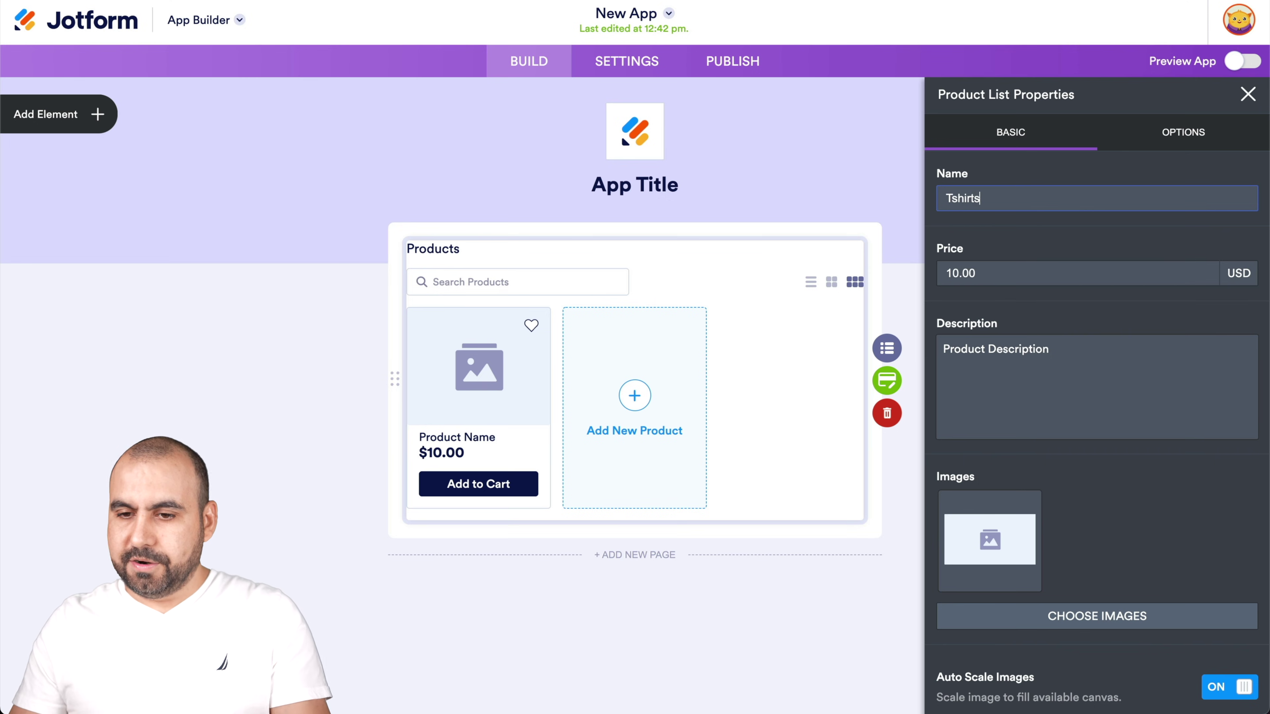
click(1041, 267)
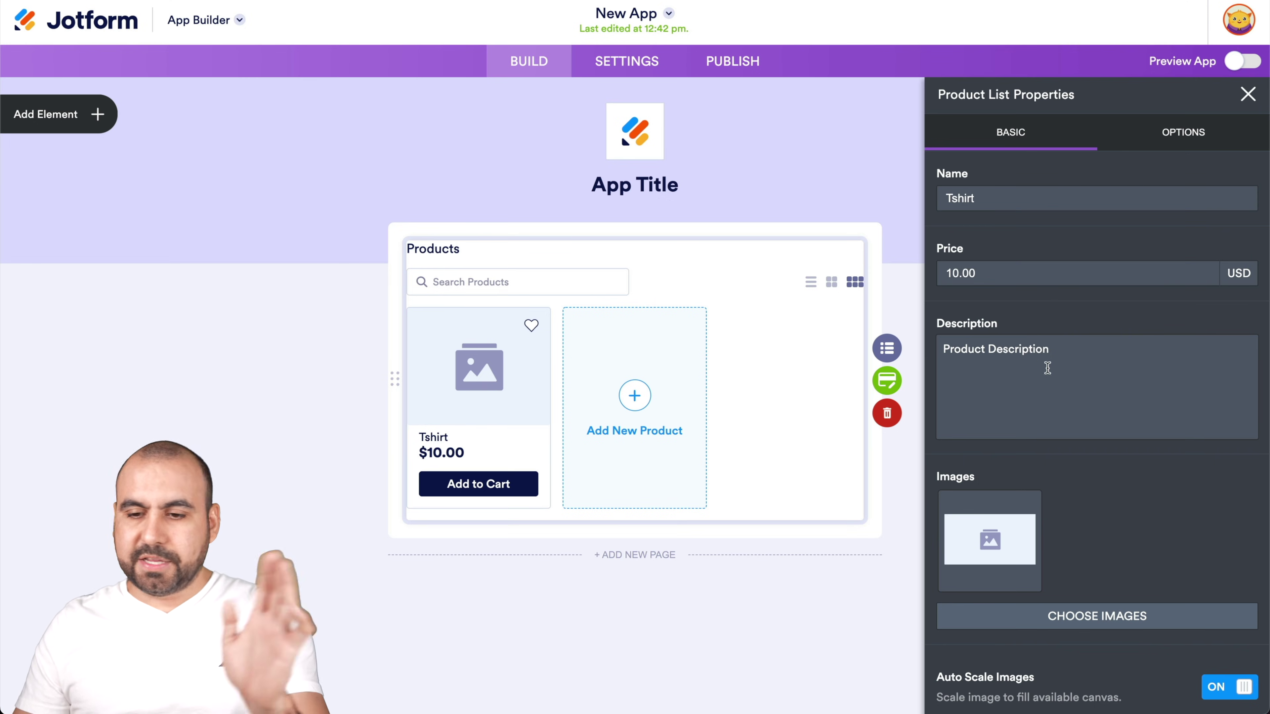
triple_click(1056, 357)
text(T)
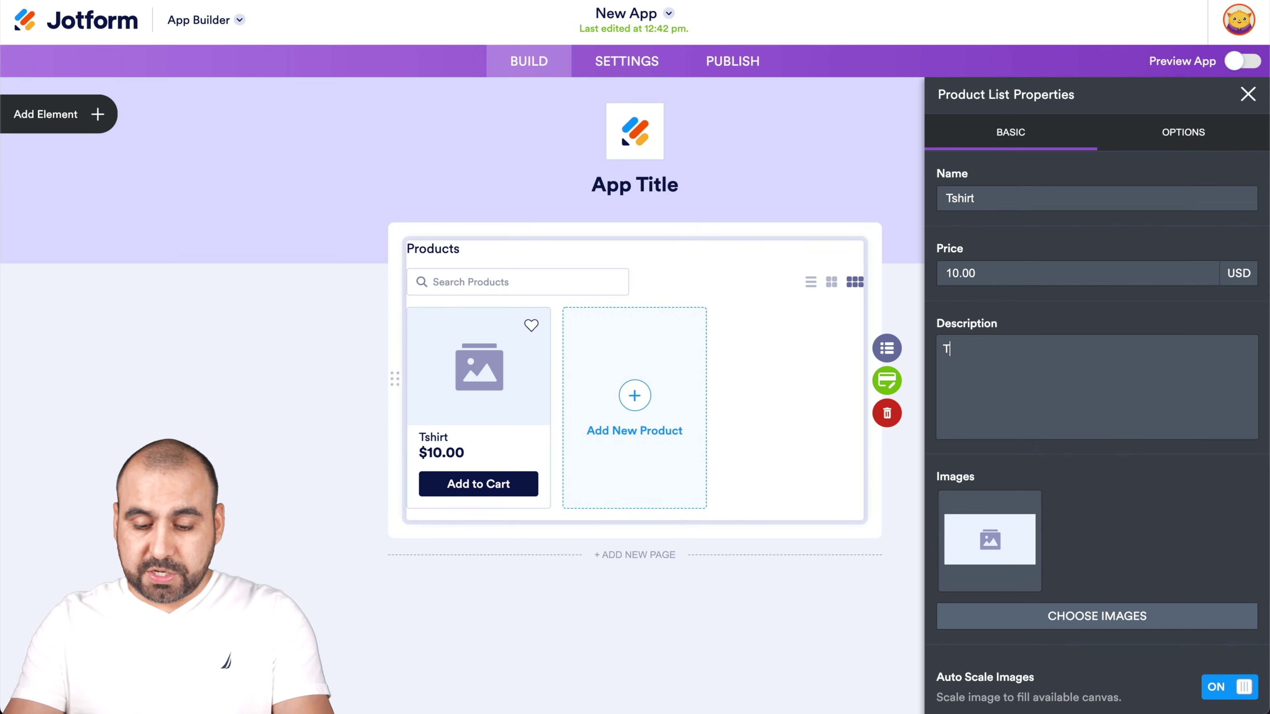
text(shiet for gamers)
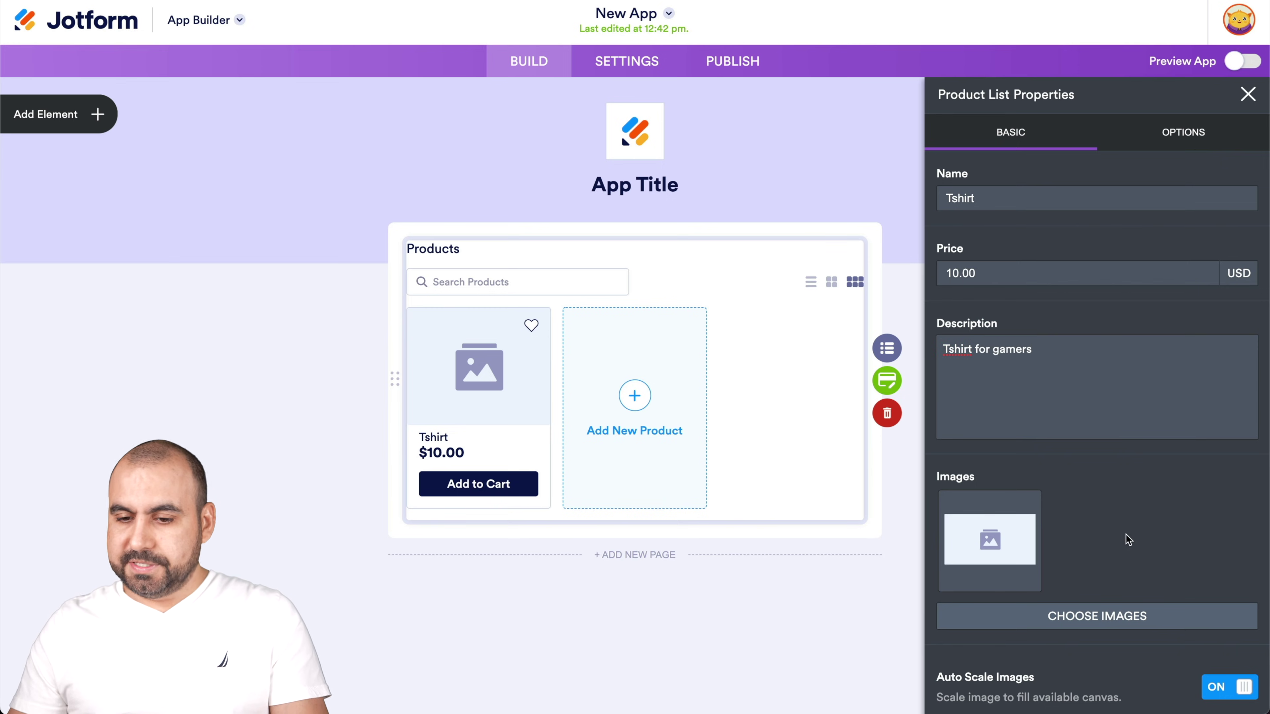
Replace the product image with the uploaded 1.jpg T-shirt photo, keeping Auto Scale on
mouse_move(1002, 531)
click(1022, 509)
click(1057, 514)
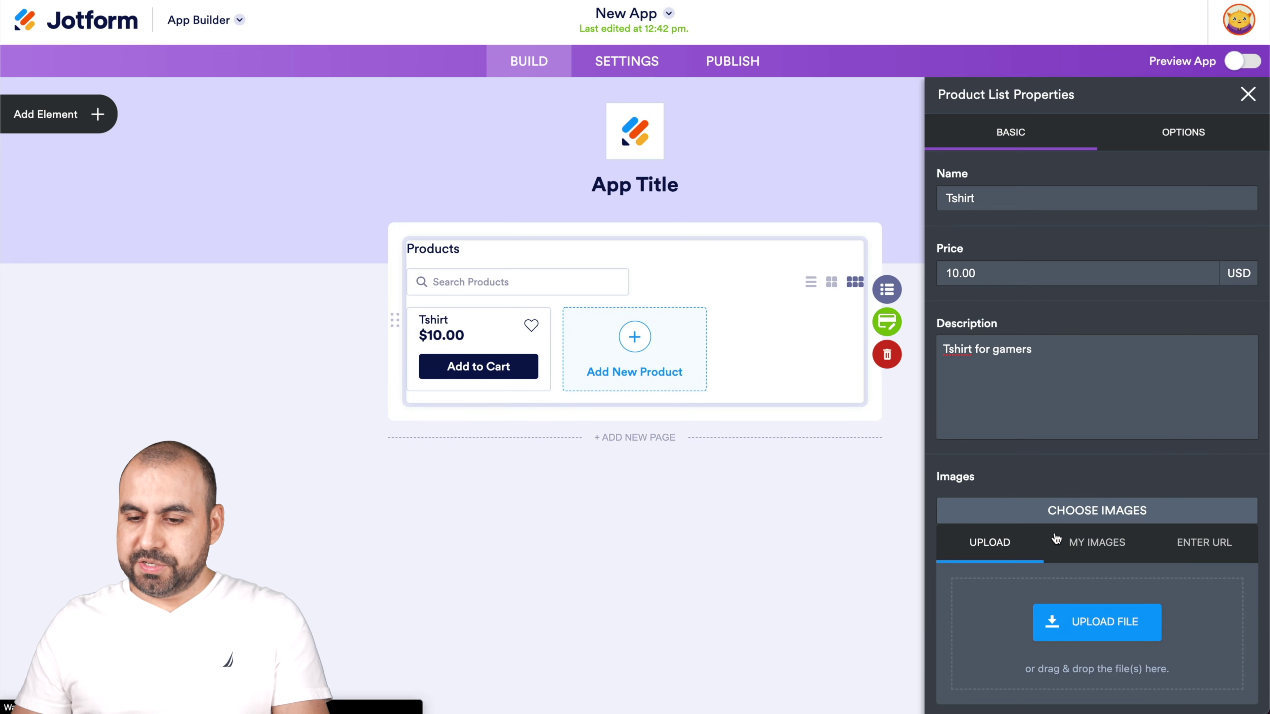
click(1070, 628)
click(493, 221)
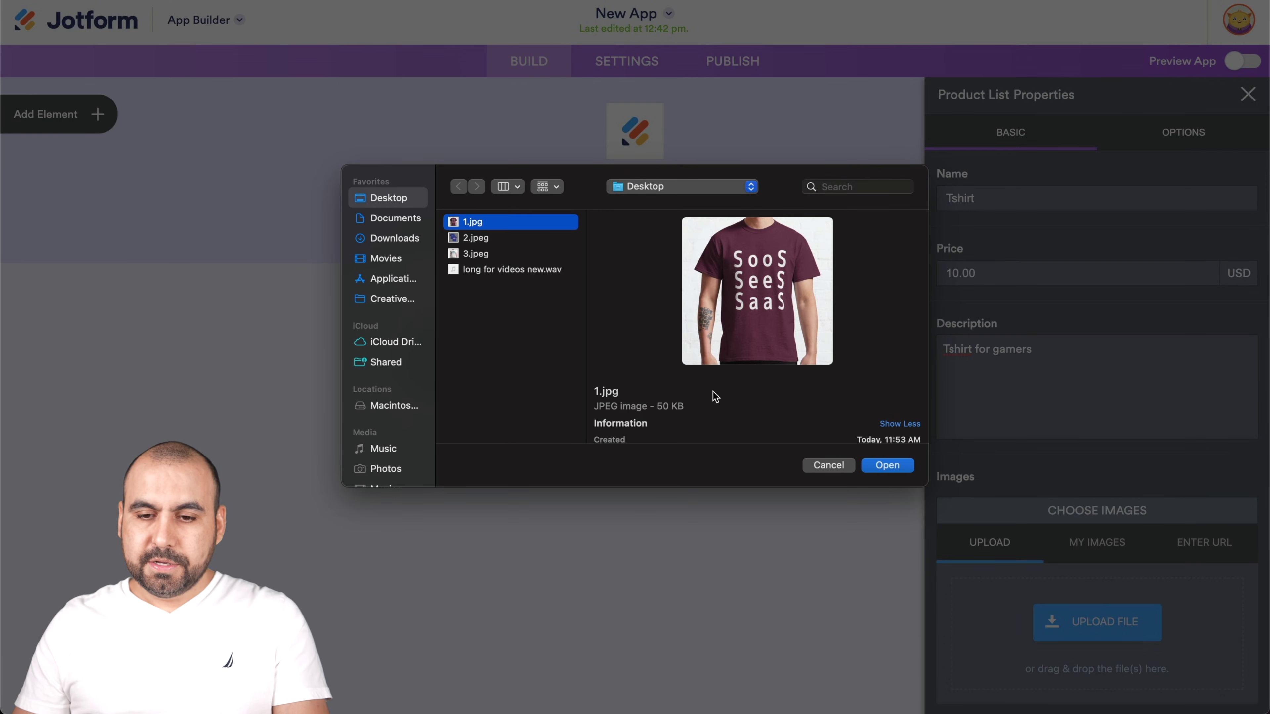
click(904, 467)
scroll(1036, 609, down, 2)
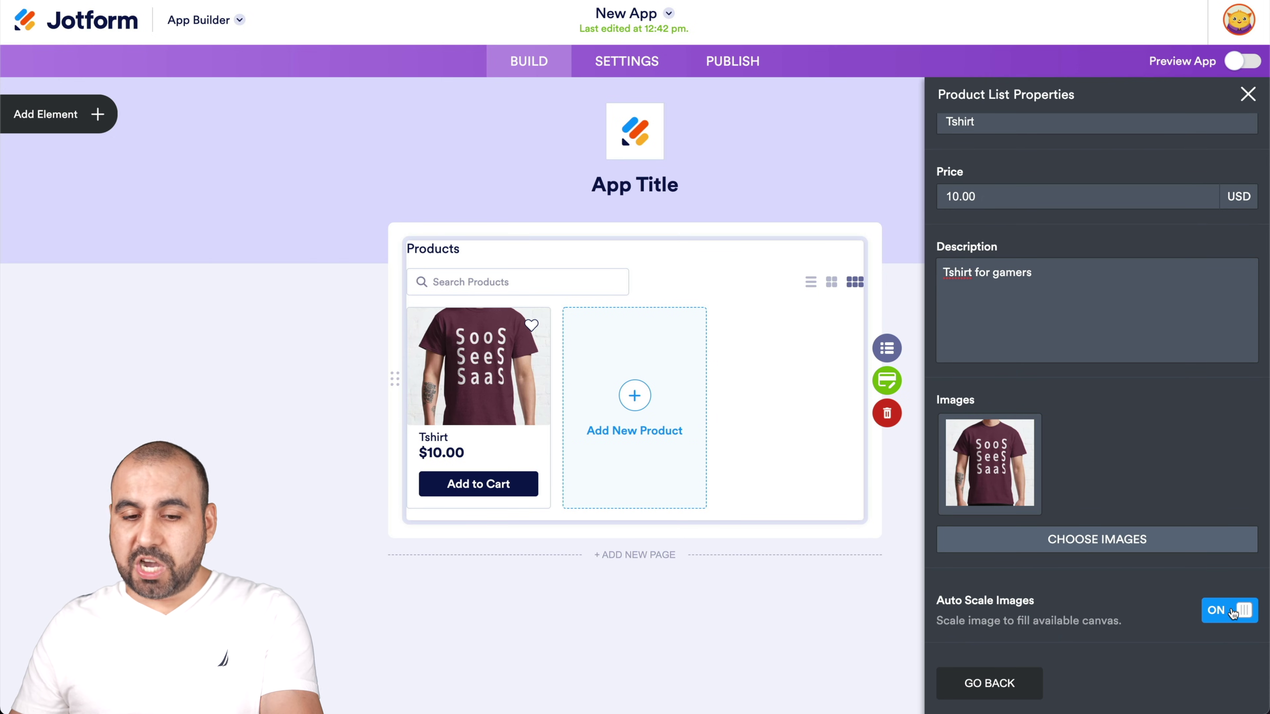
click(1233, 612)
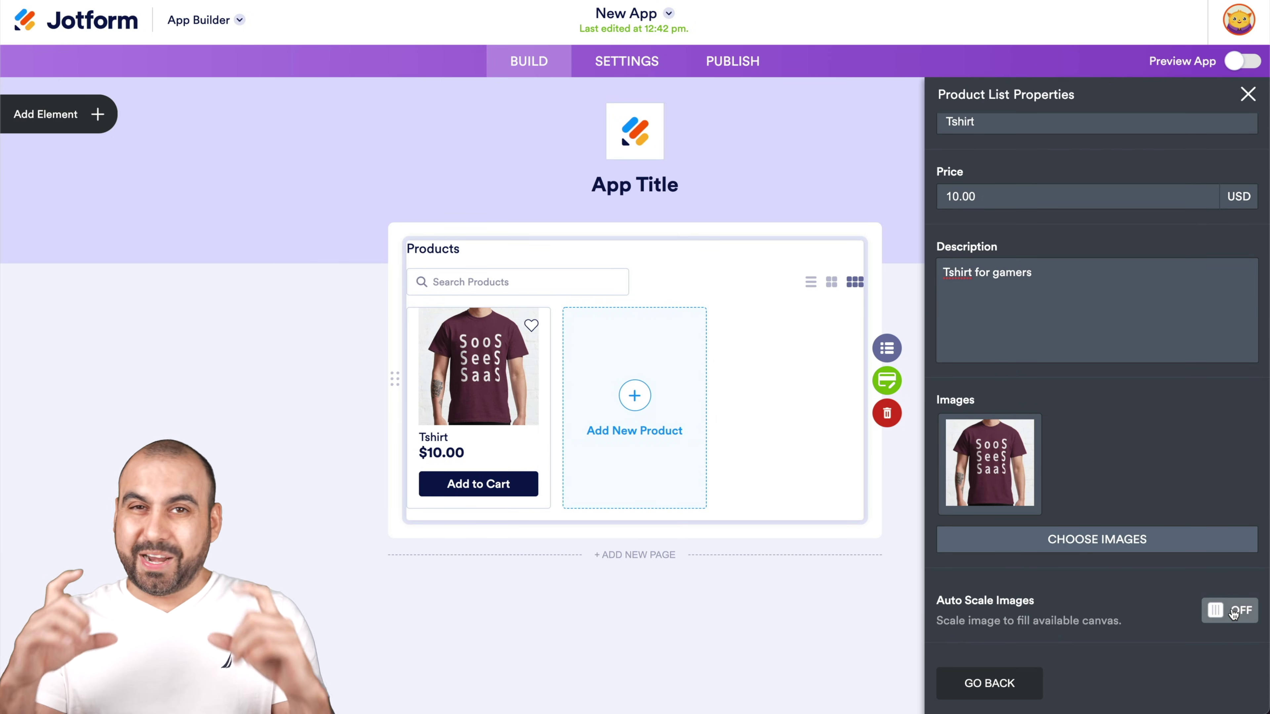
click(1233, 612)
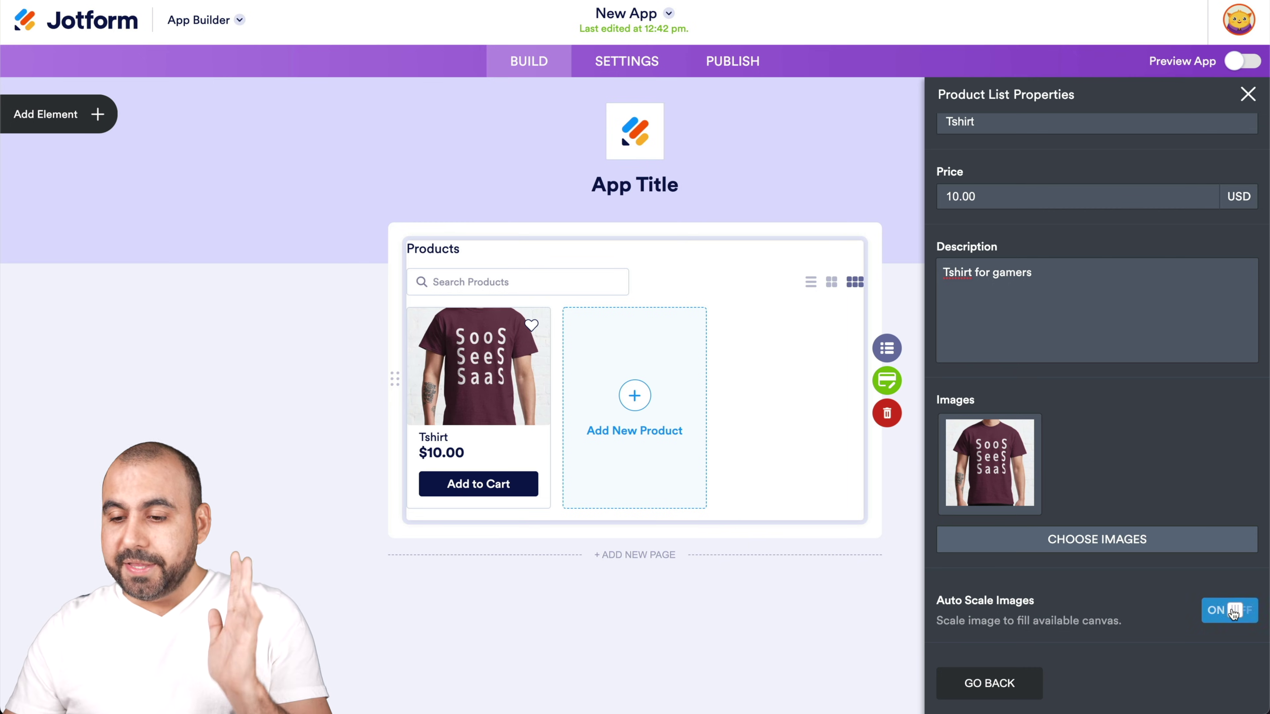
click(1012, 683)
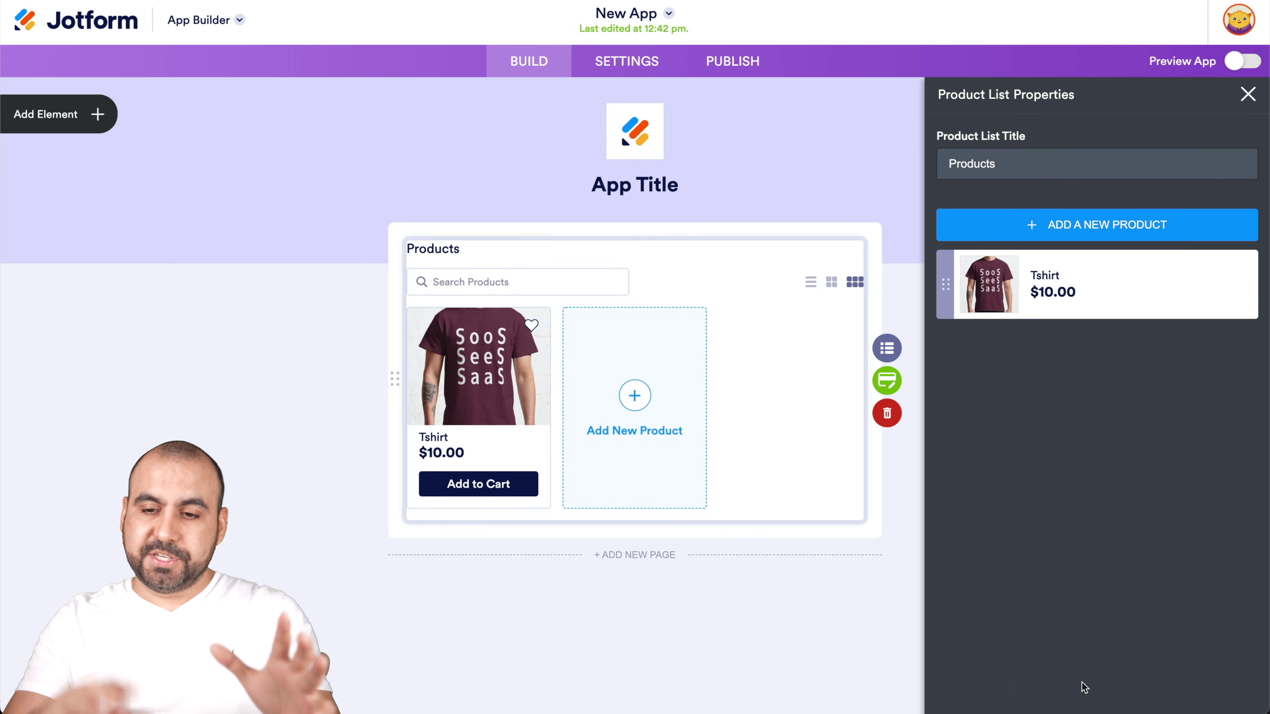
Add a 'Free tshirt' product with the 2.jpeg T-shirt photo
click(1048, 228)
click(1001, 203)
text(Free tshirt)
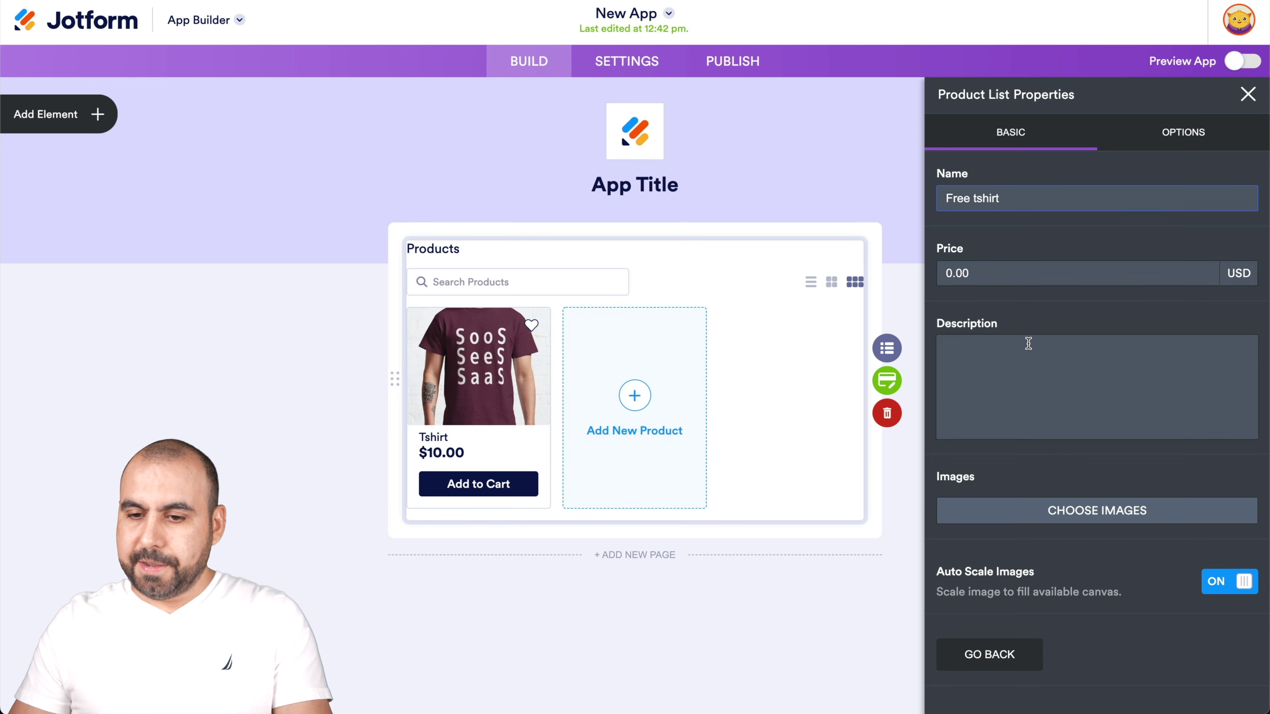
click(1028, 346)
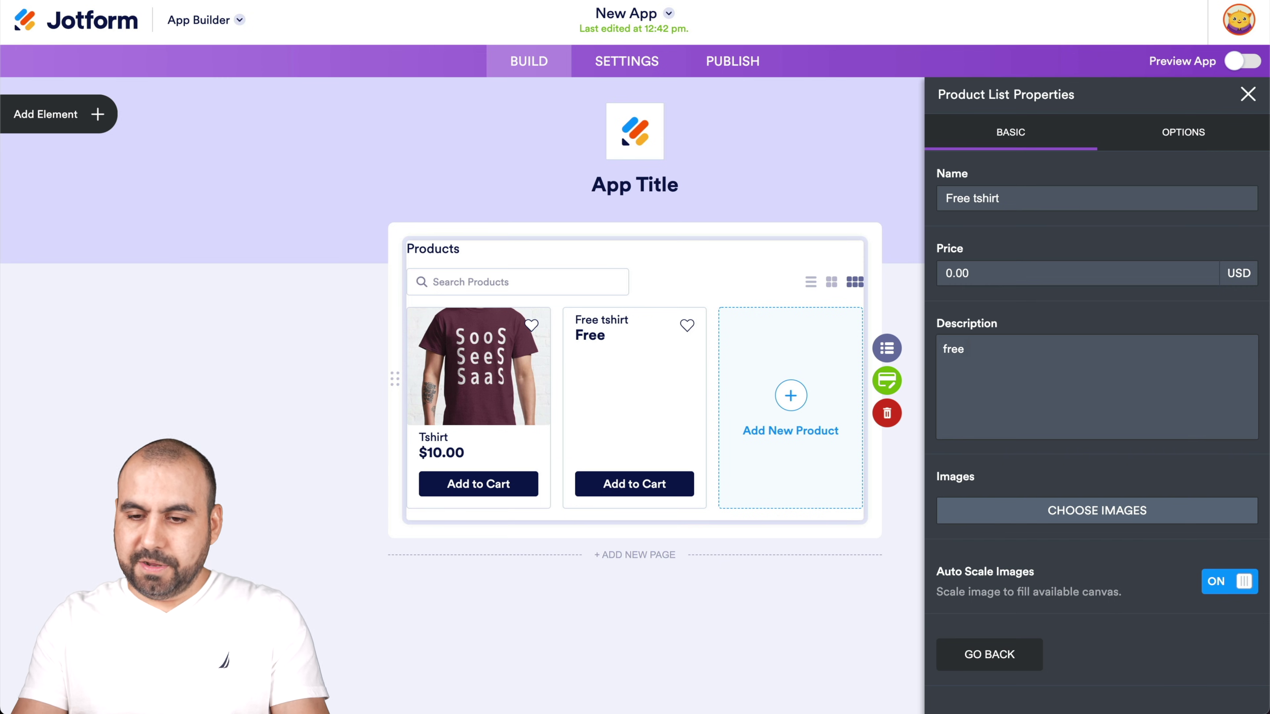
click(1080, 515)
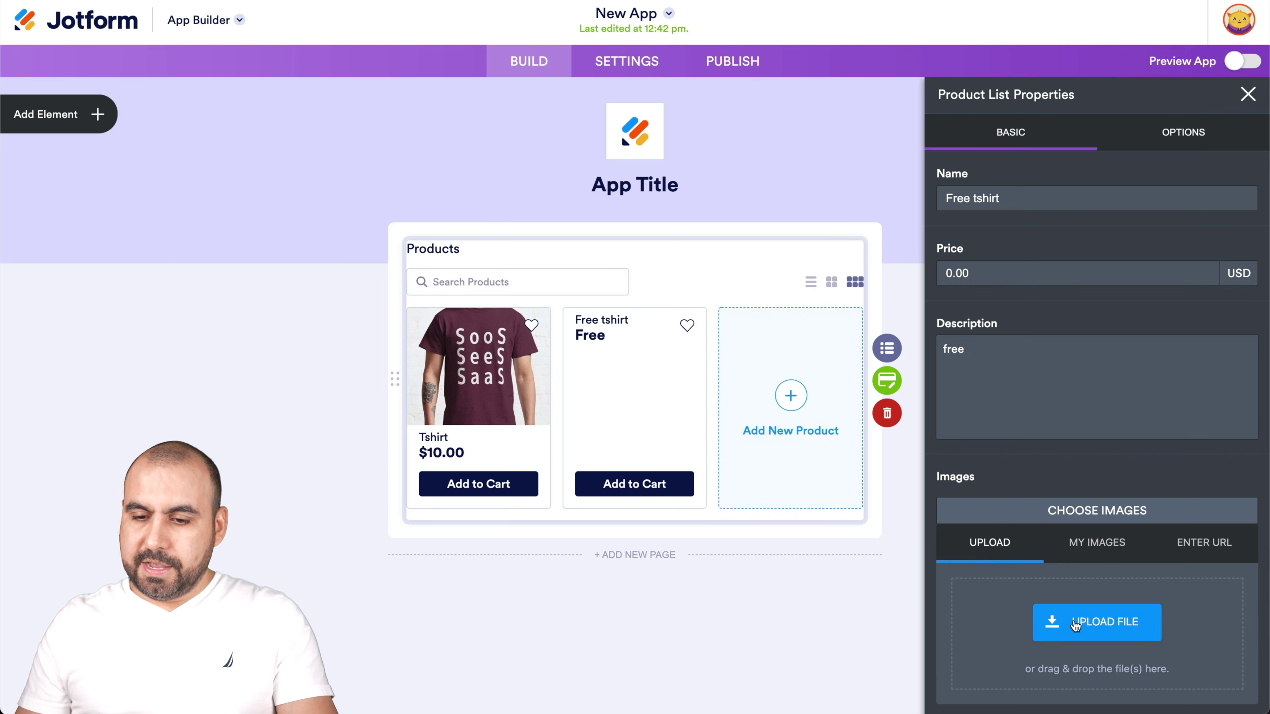
click(1075, 621)
click(479, 239)
click(872, 467)
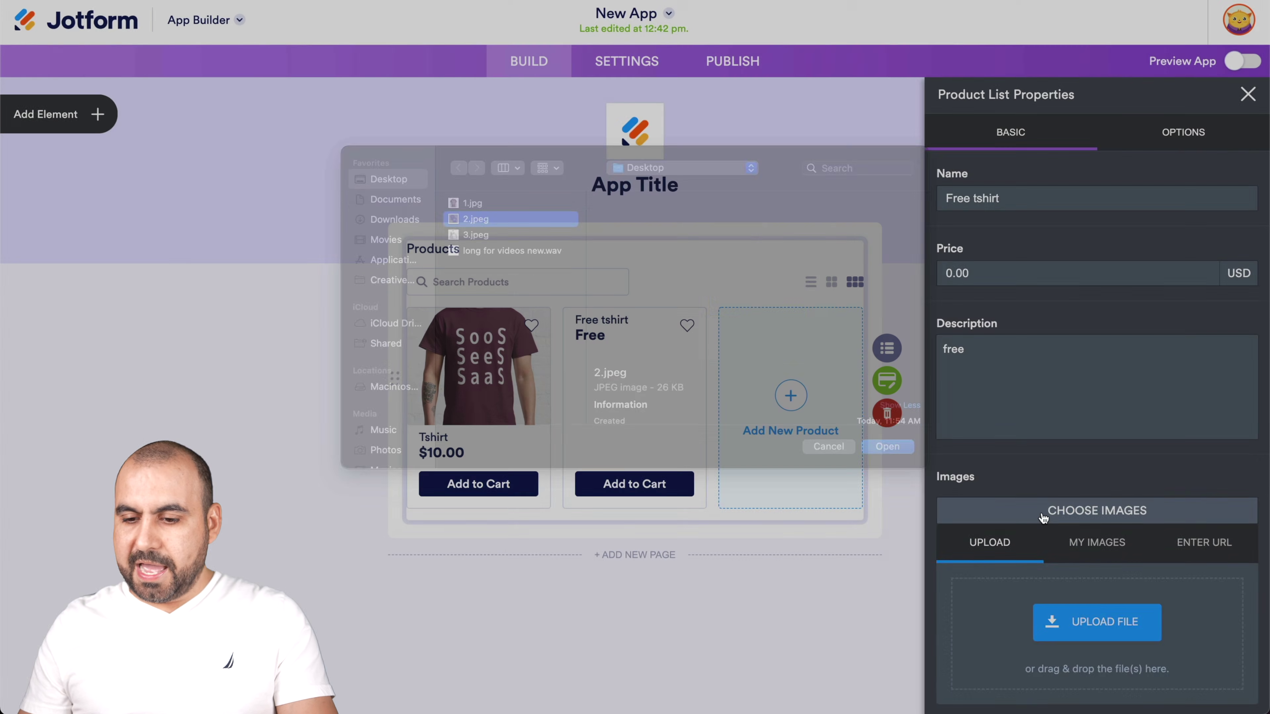
click(1039, 682)
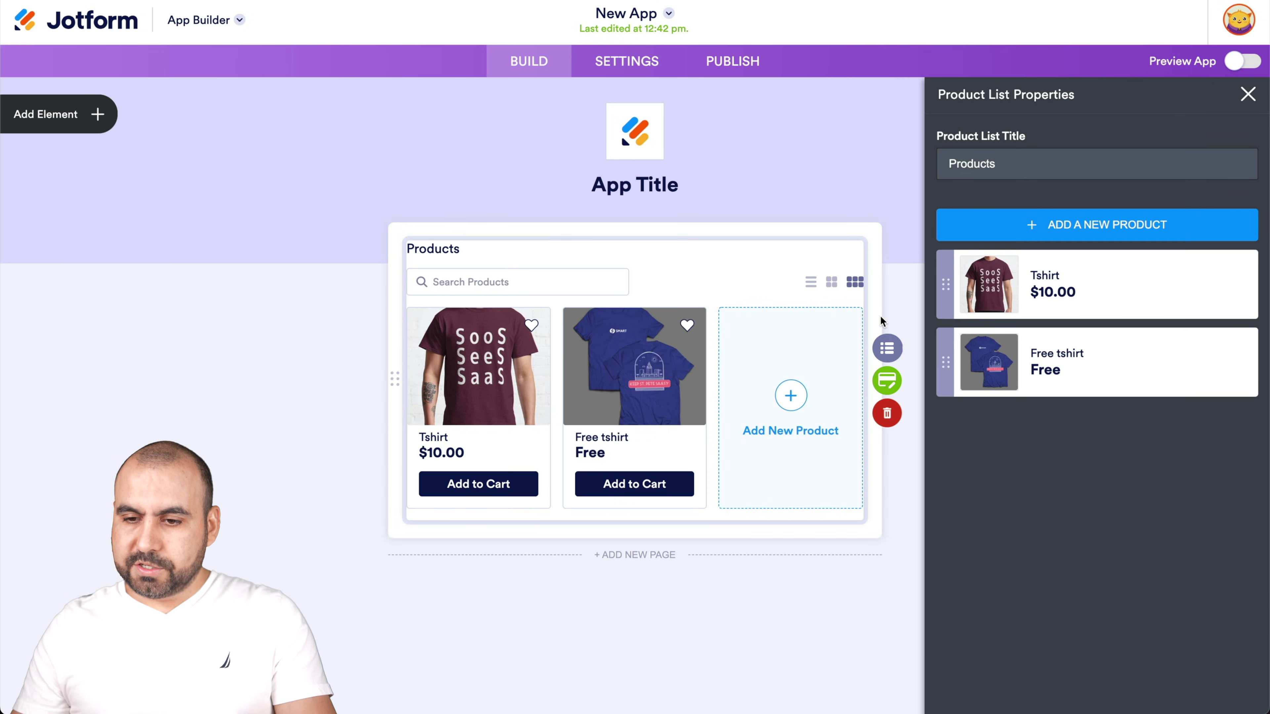
Add tshirt 3 priced 60 with description 'tshirt for SAAS' and an uploaded t-shirt photo
click(1057, 228)
click(962, 208)
text(tshirt 3)
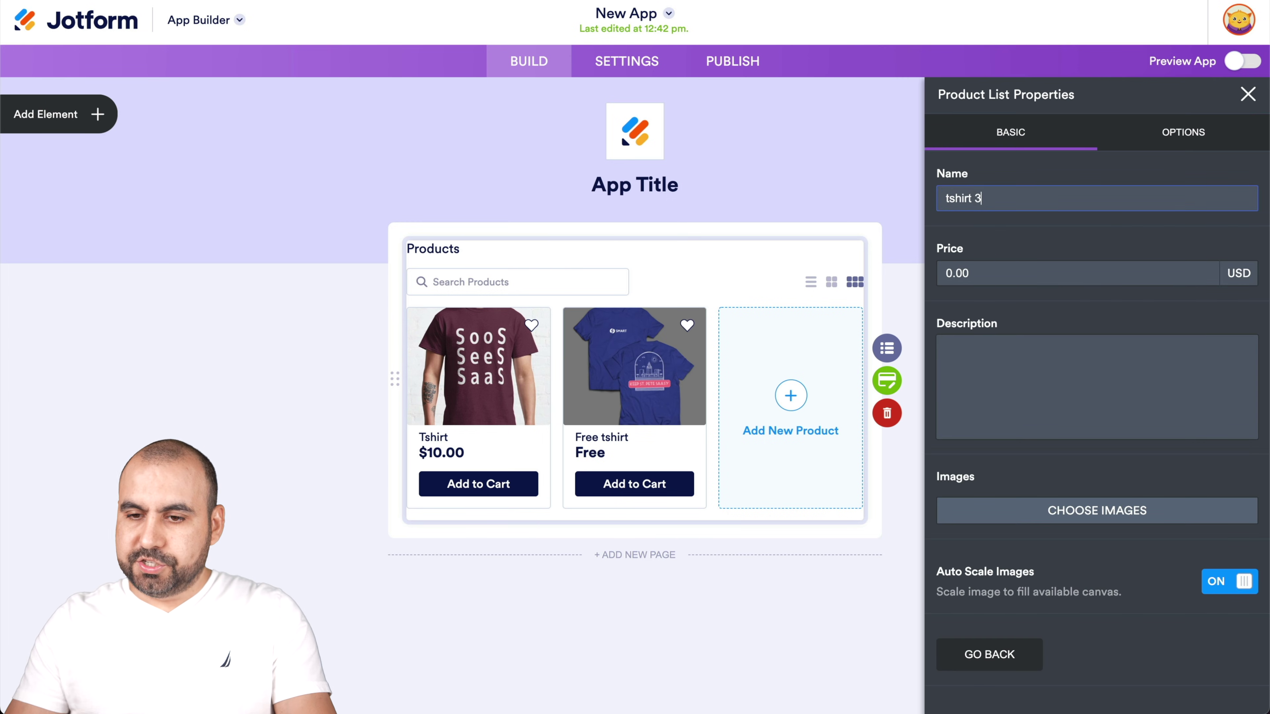
key(Tab)
text(60)
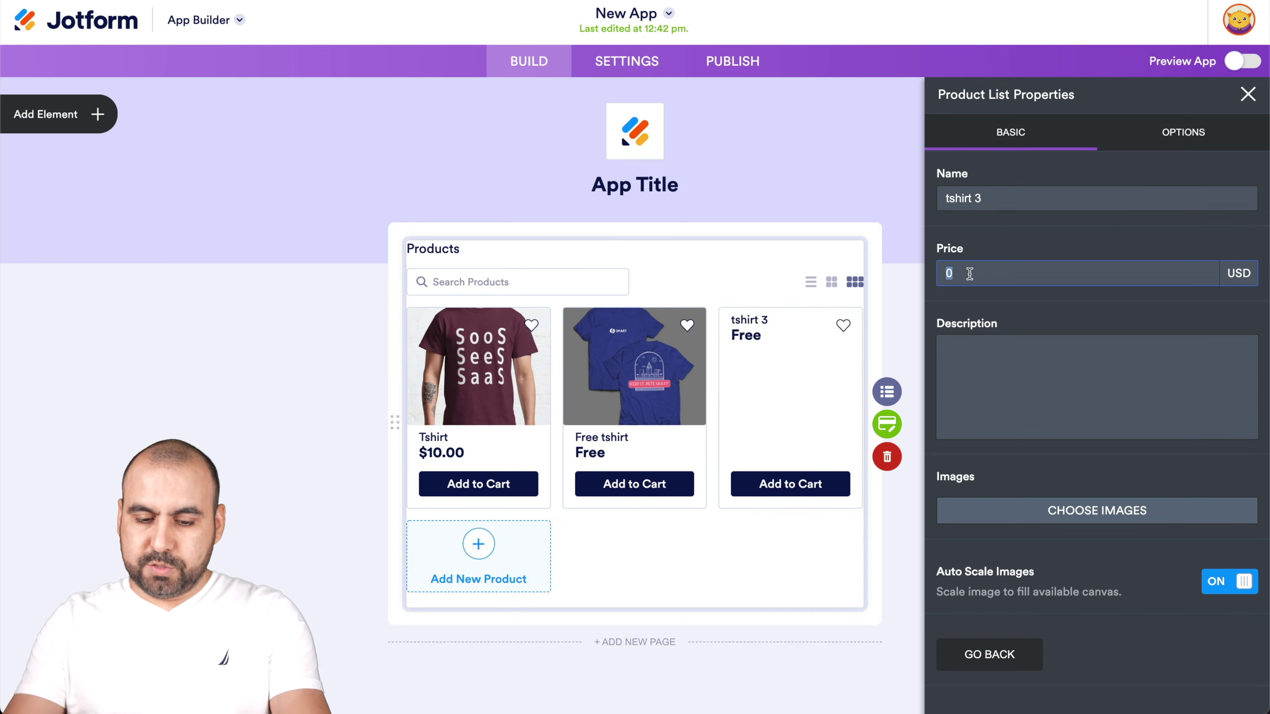
key(Tab)
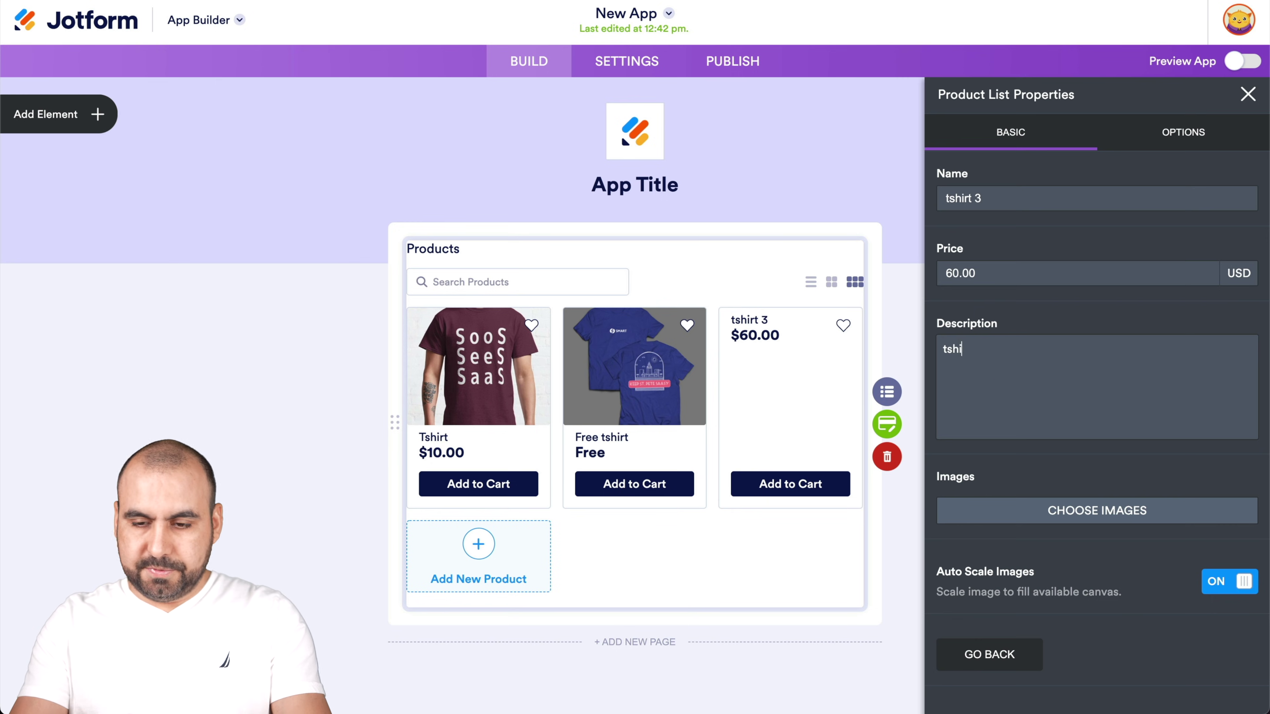
text(tshirt for SAAS)
click(1045, 515)
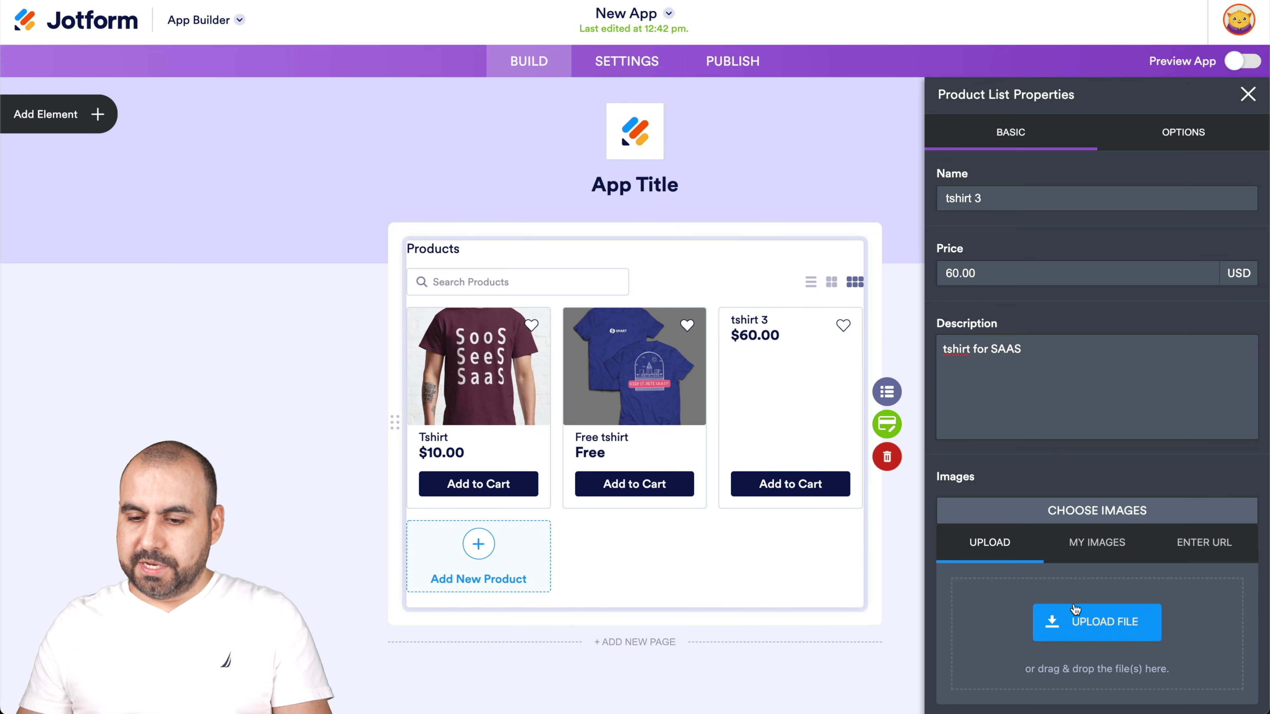
click(1075, 609)
double_click(469, 252)
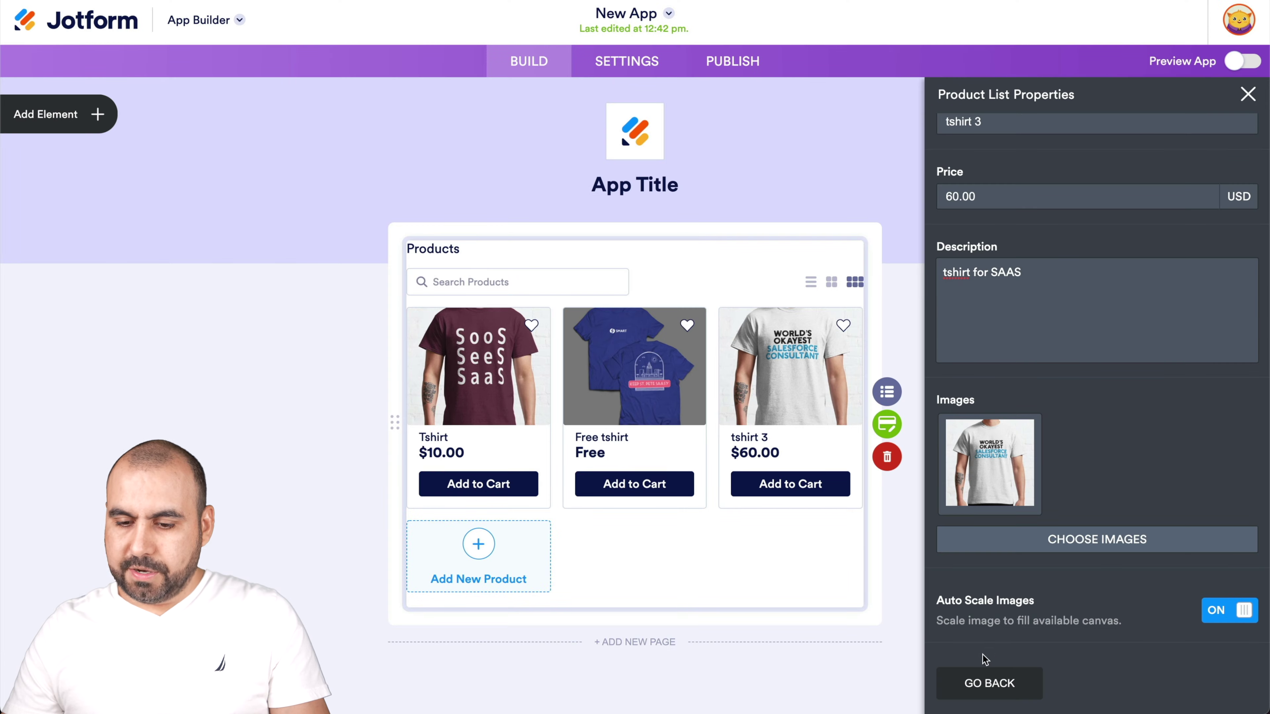
click(987, 681)
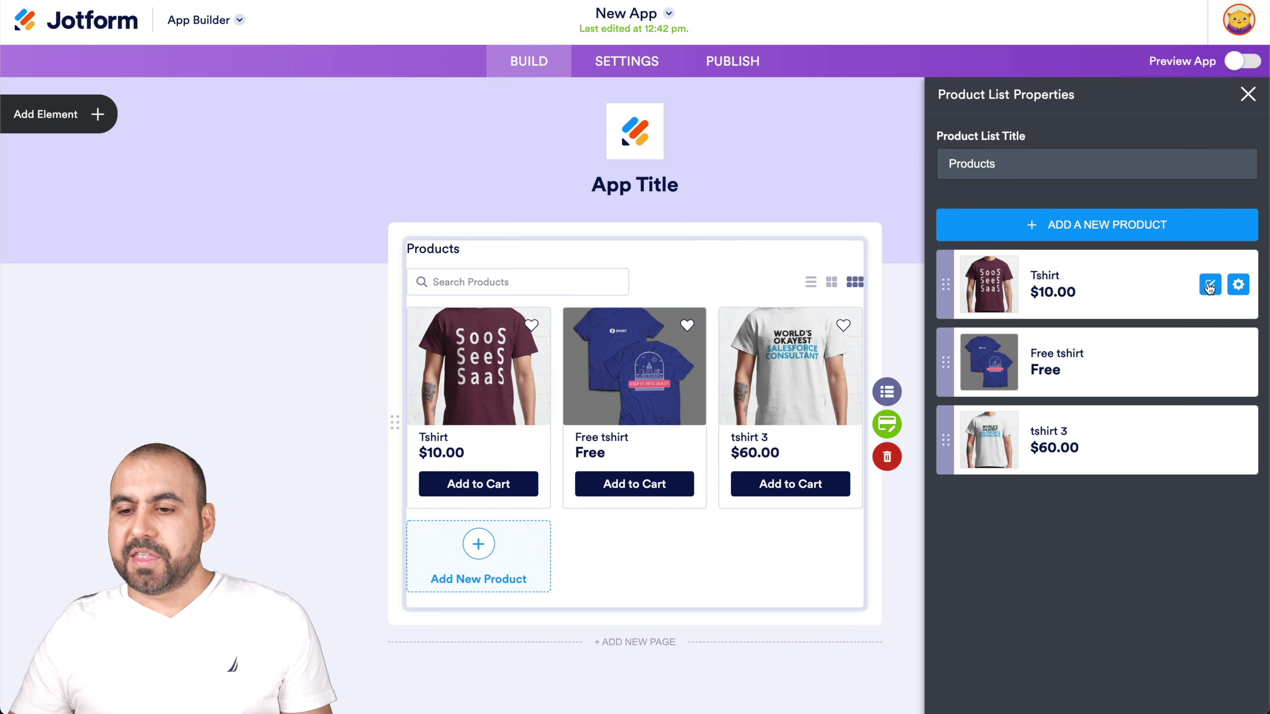
Set the Tshirt product's Quantity selector range to 1–10
click(1210, 286)
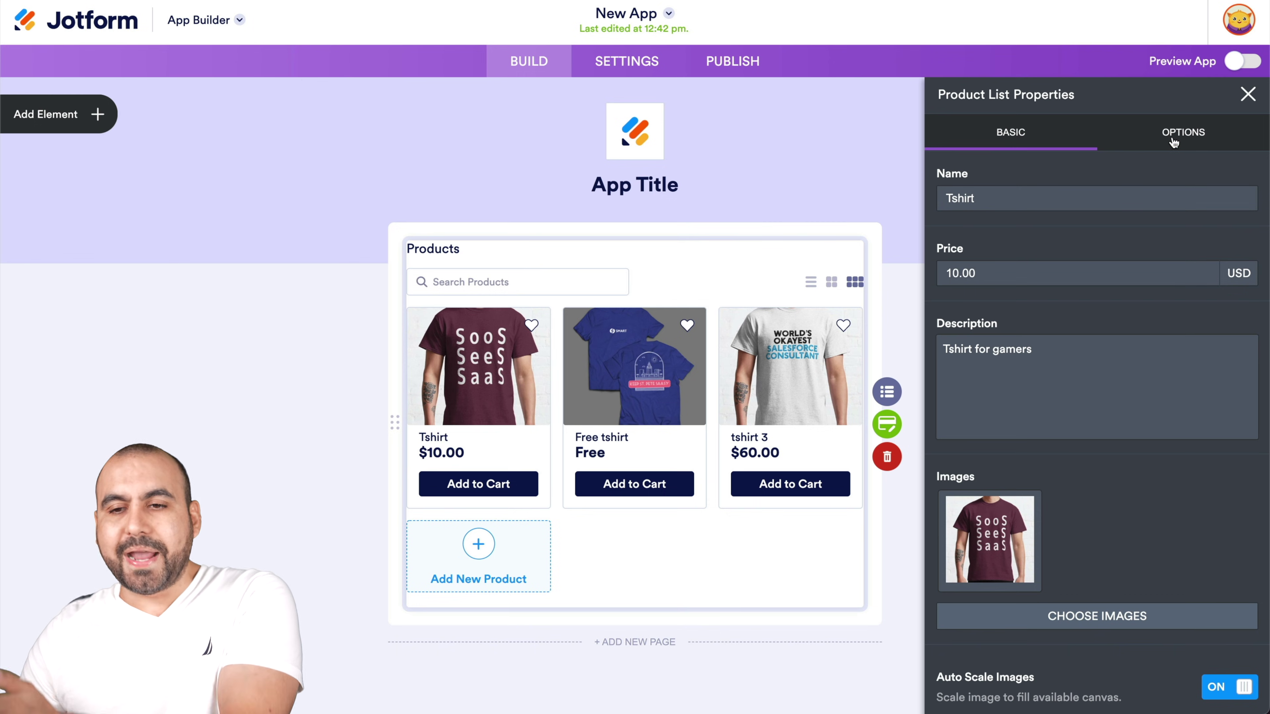
click(1171, 140)
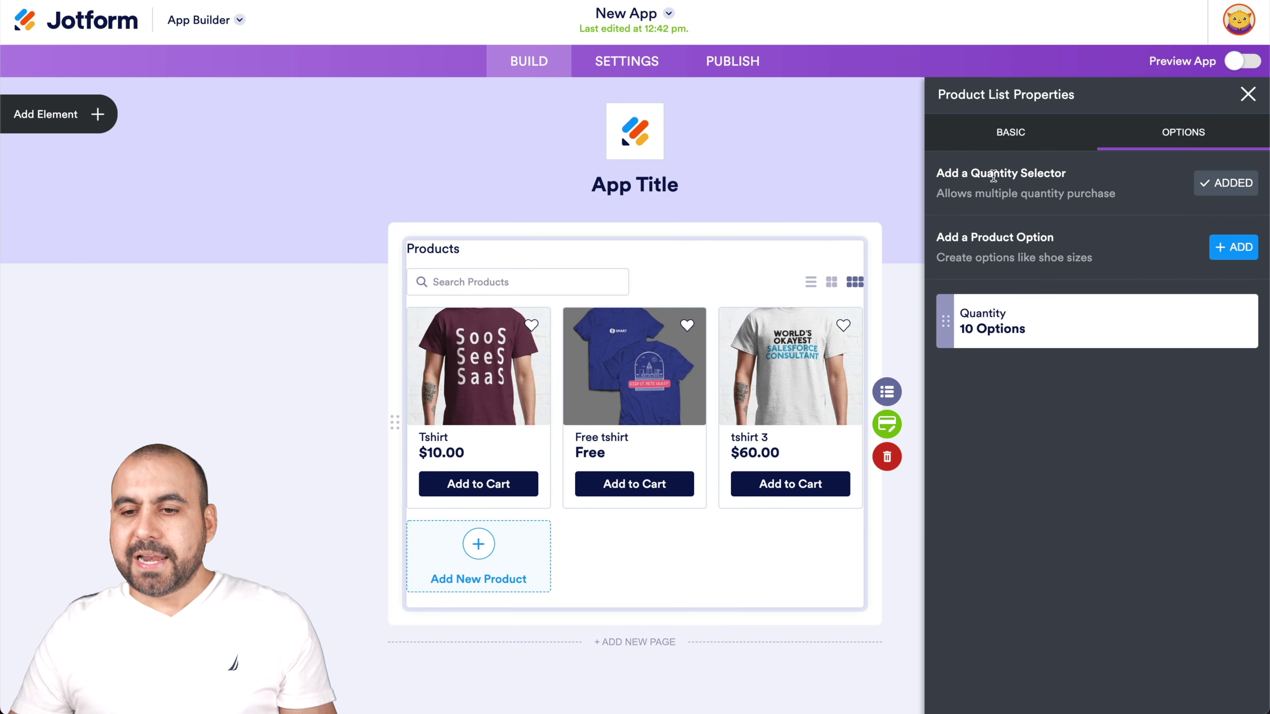
mouse_move(998, 332)
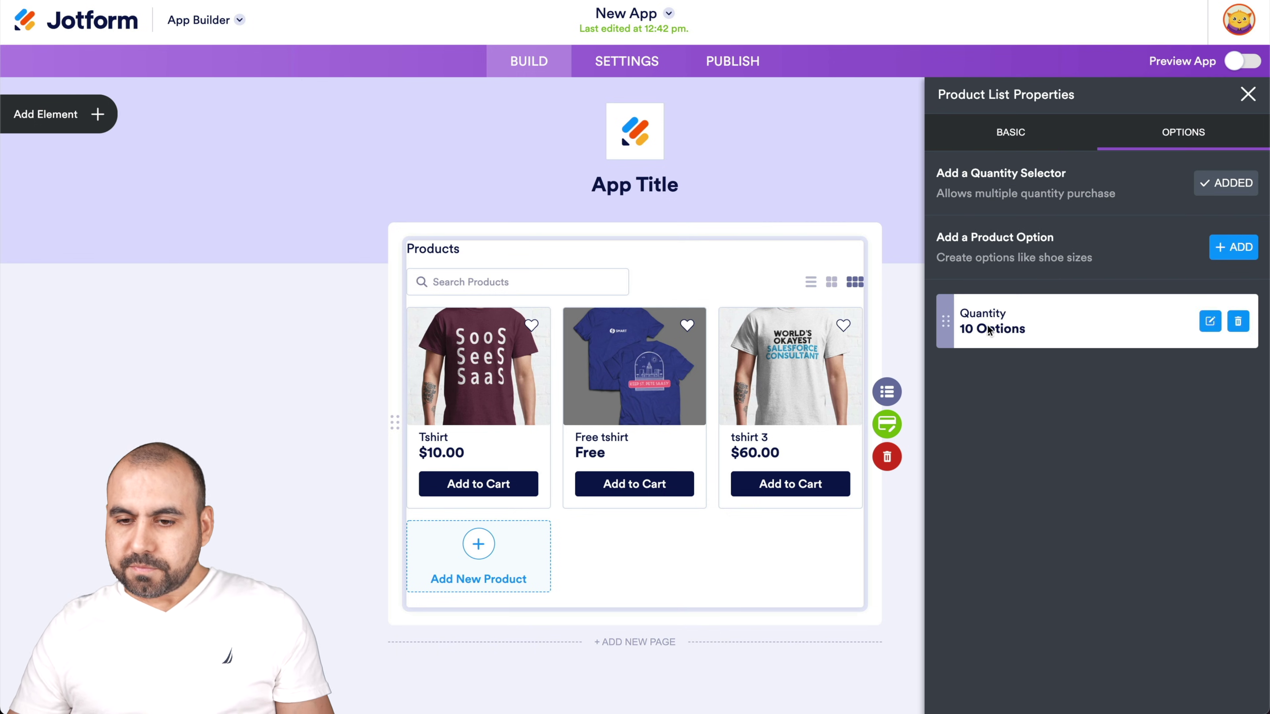
click(1210, 321)
click(961, 213)
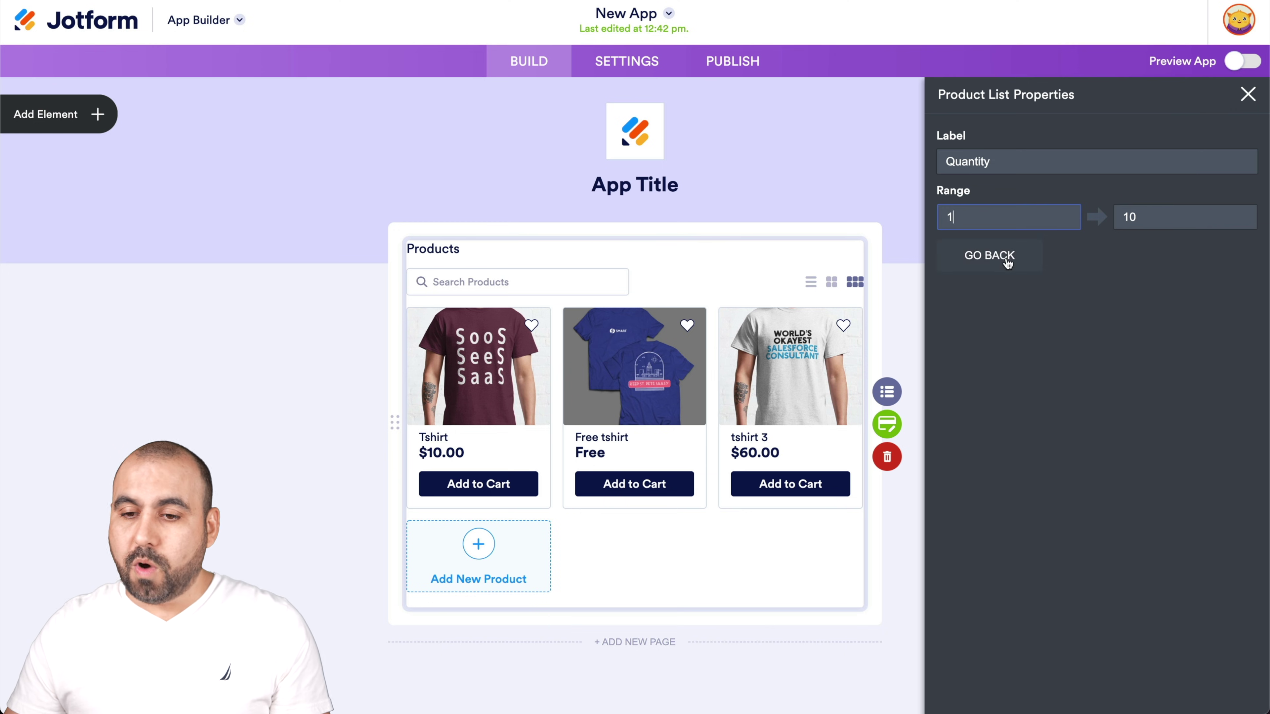
click(1007, 257)
Add a Color option to Tshirt using the five-colour preset
click(1231, 248)
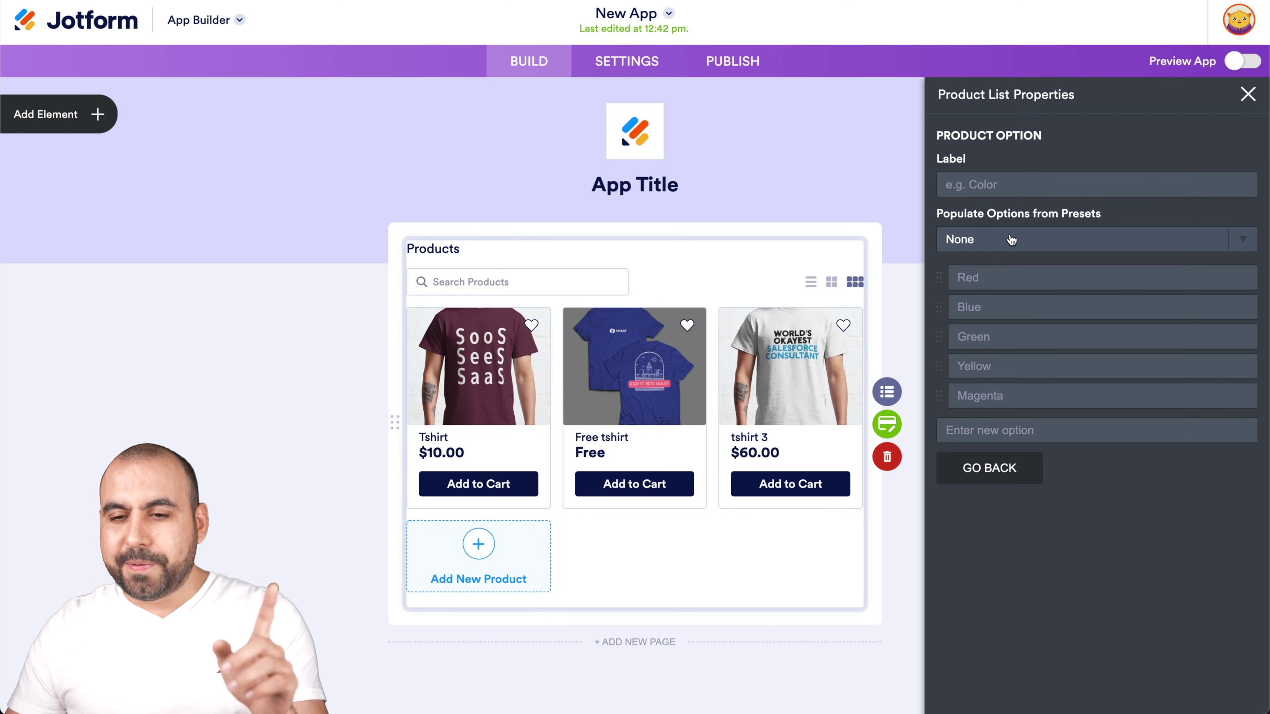
click(1011, 240)
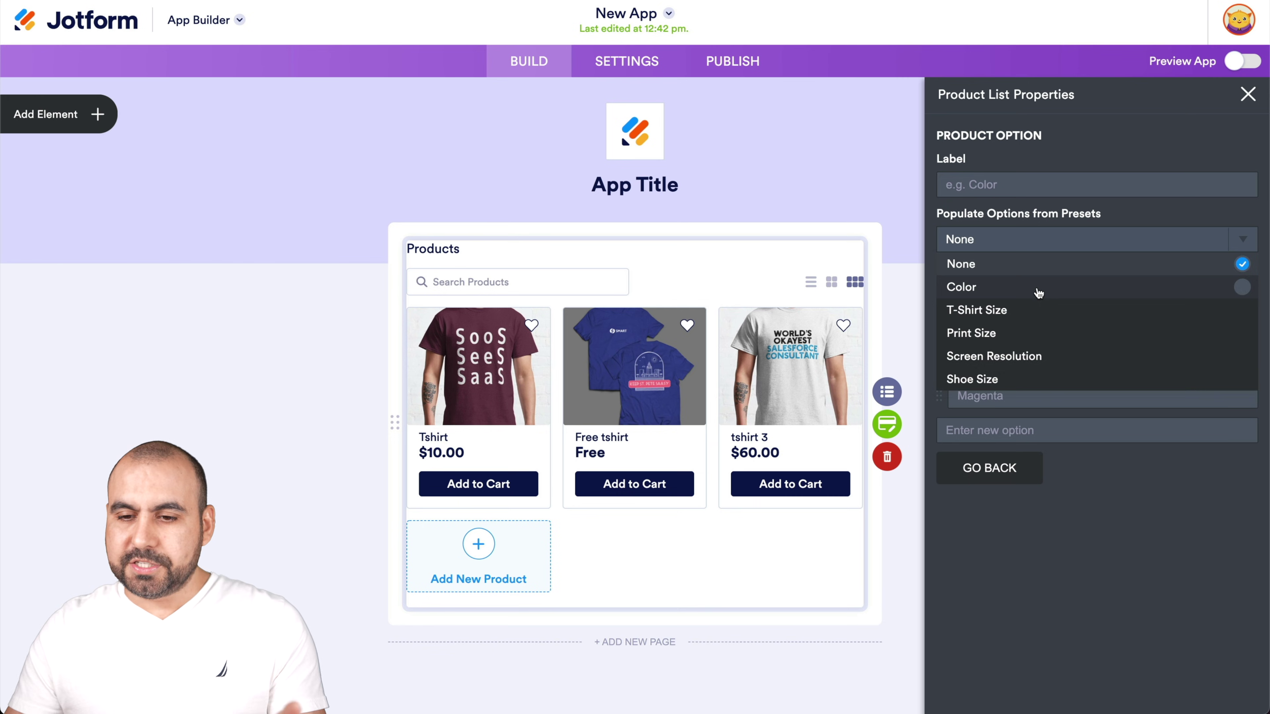
click(1039, 290)
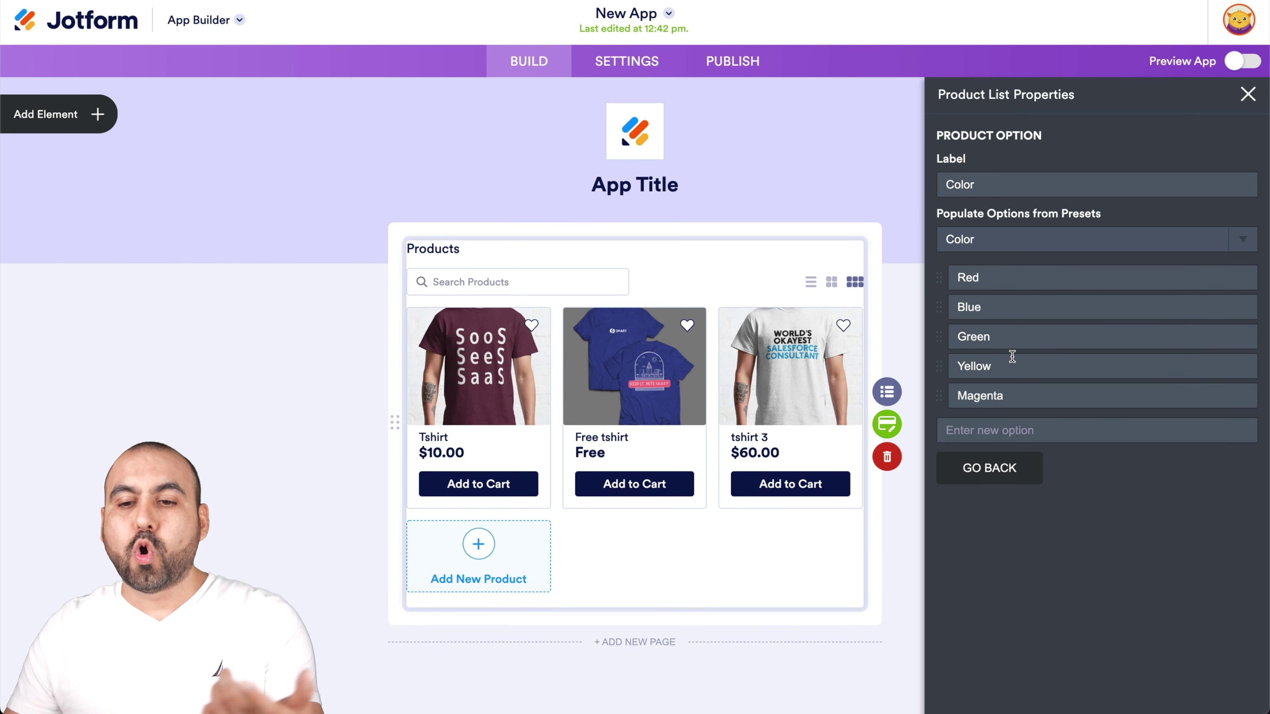
click(993, 468)
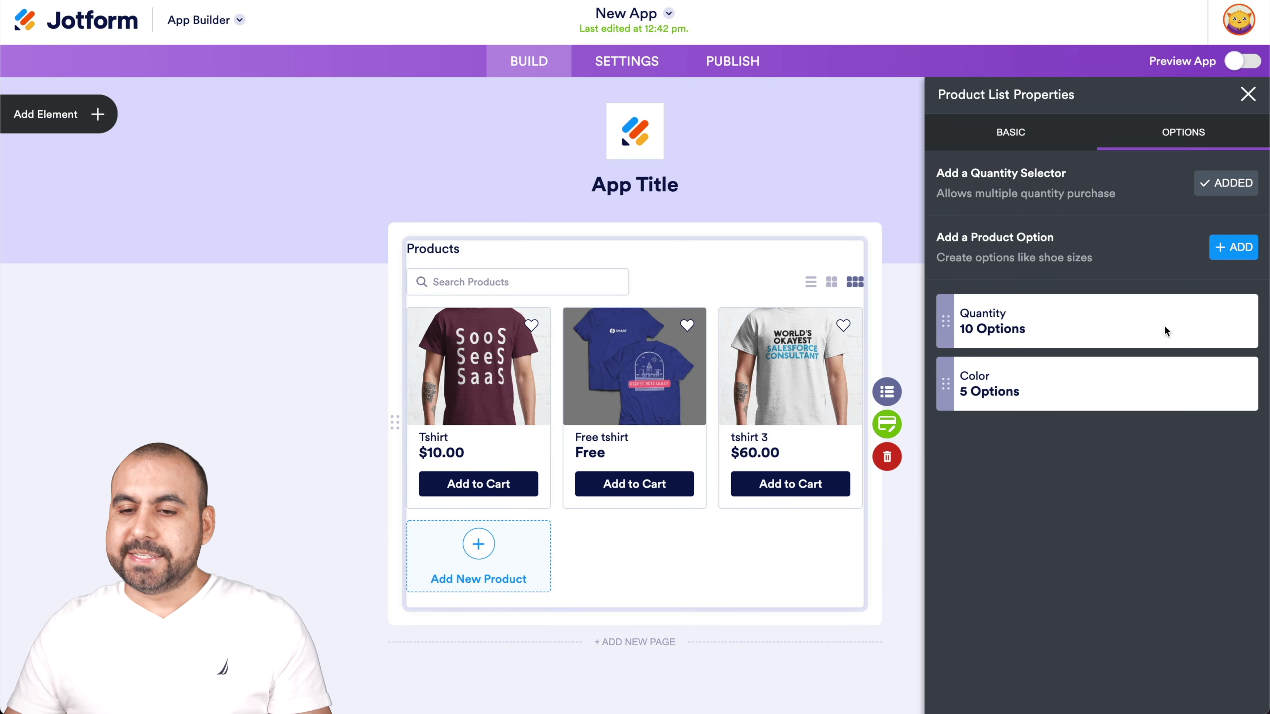
Add a T-Shirt Size option with the XS–XXXL preset values
click(1231, 254)
click(1082, 245)
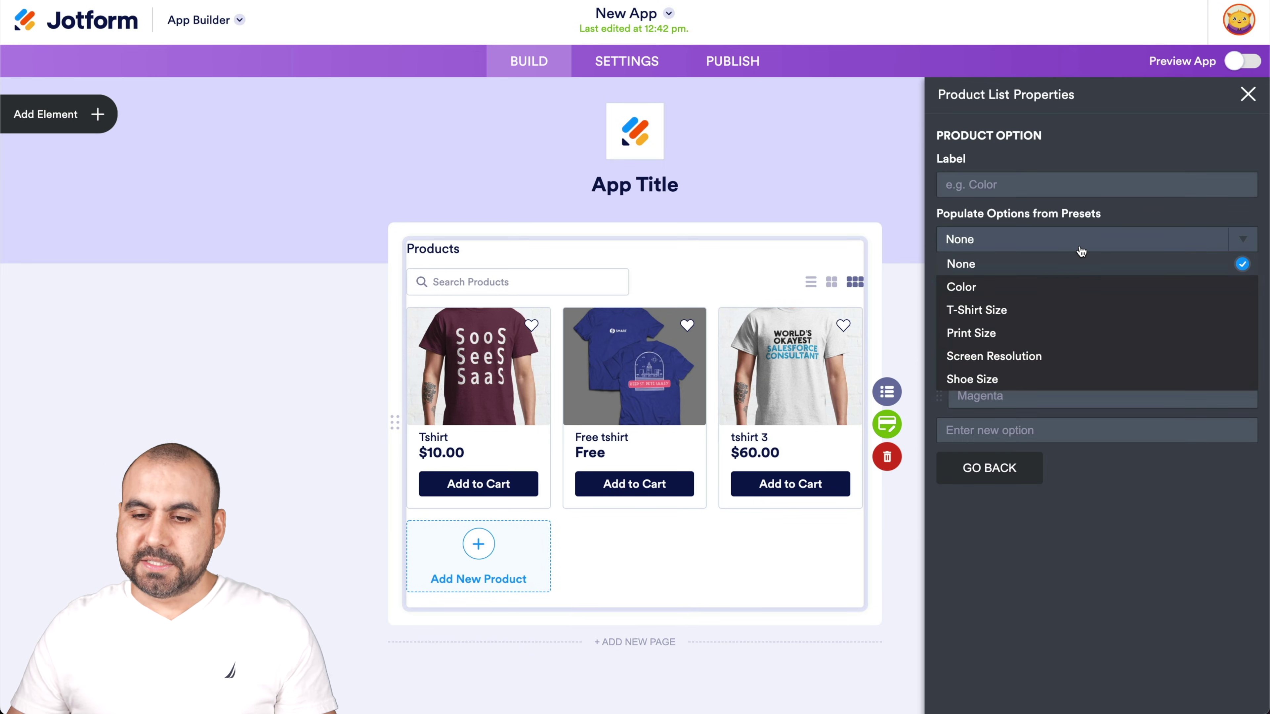
click(1023, 310)
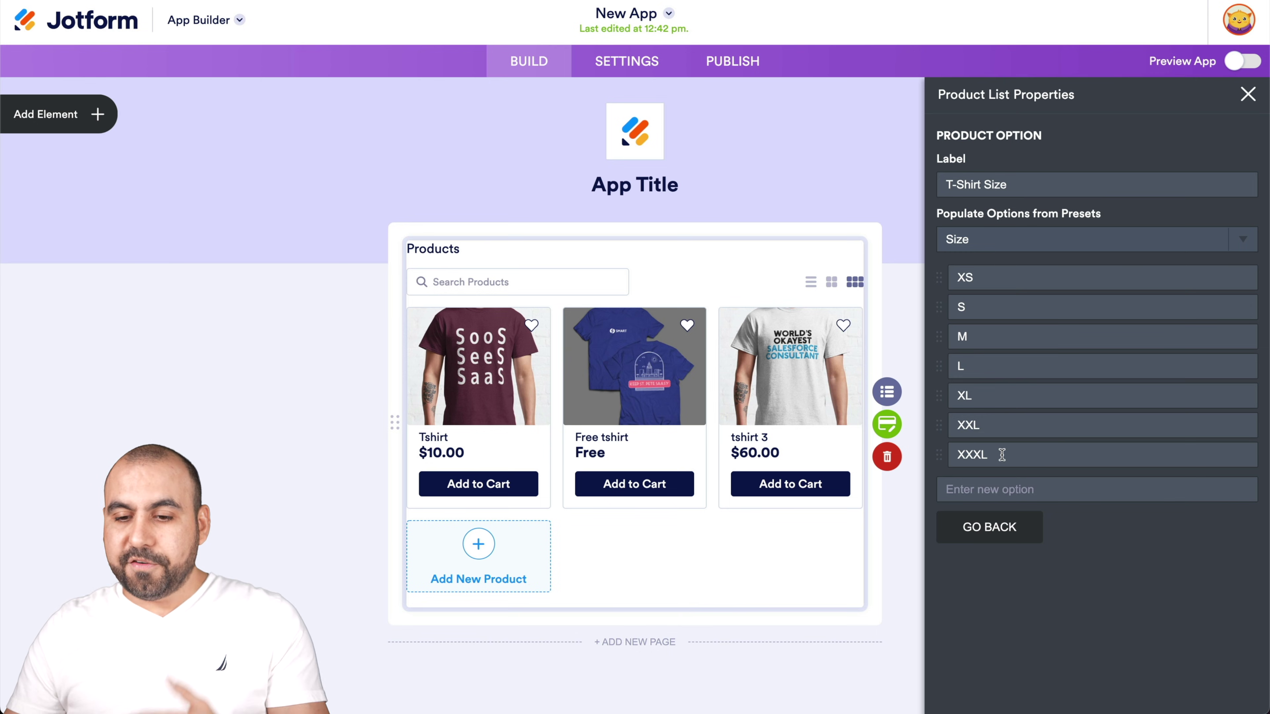
double_click(972, 454)
click(1106, 618)
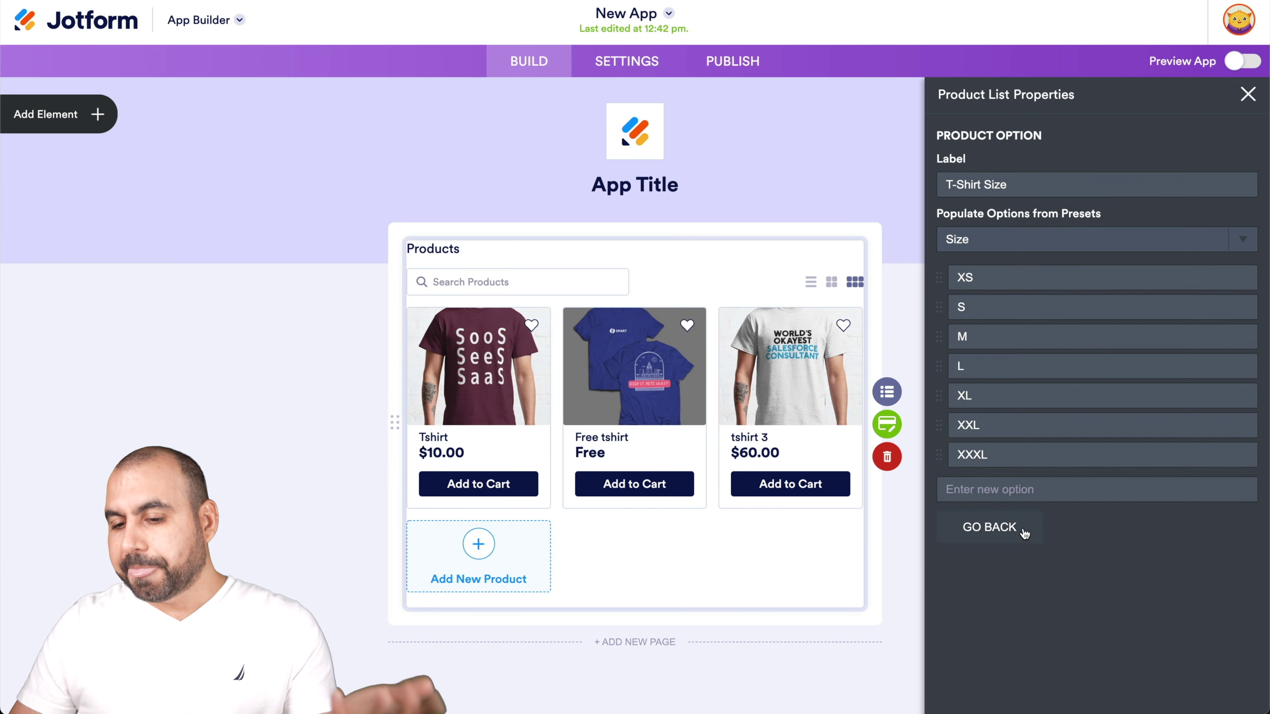
click(1028, 533)
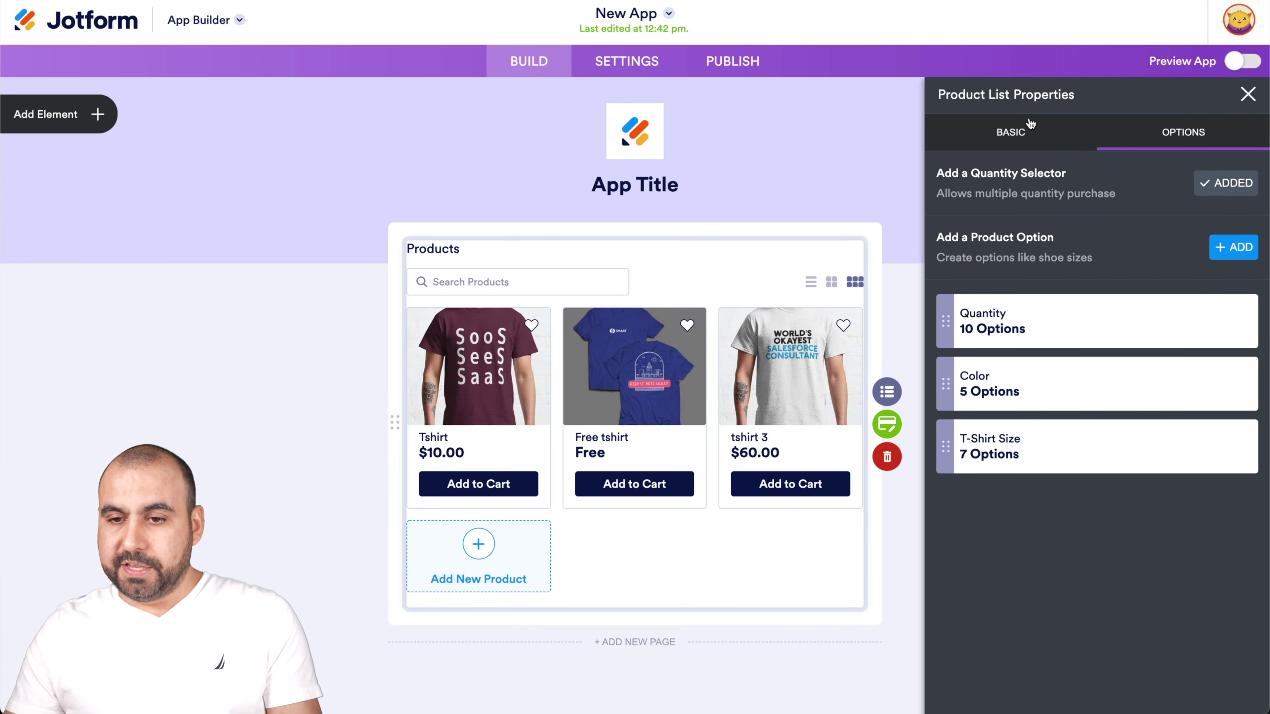
click(1056, 133)
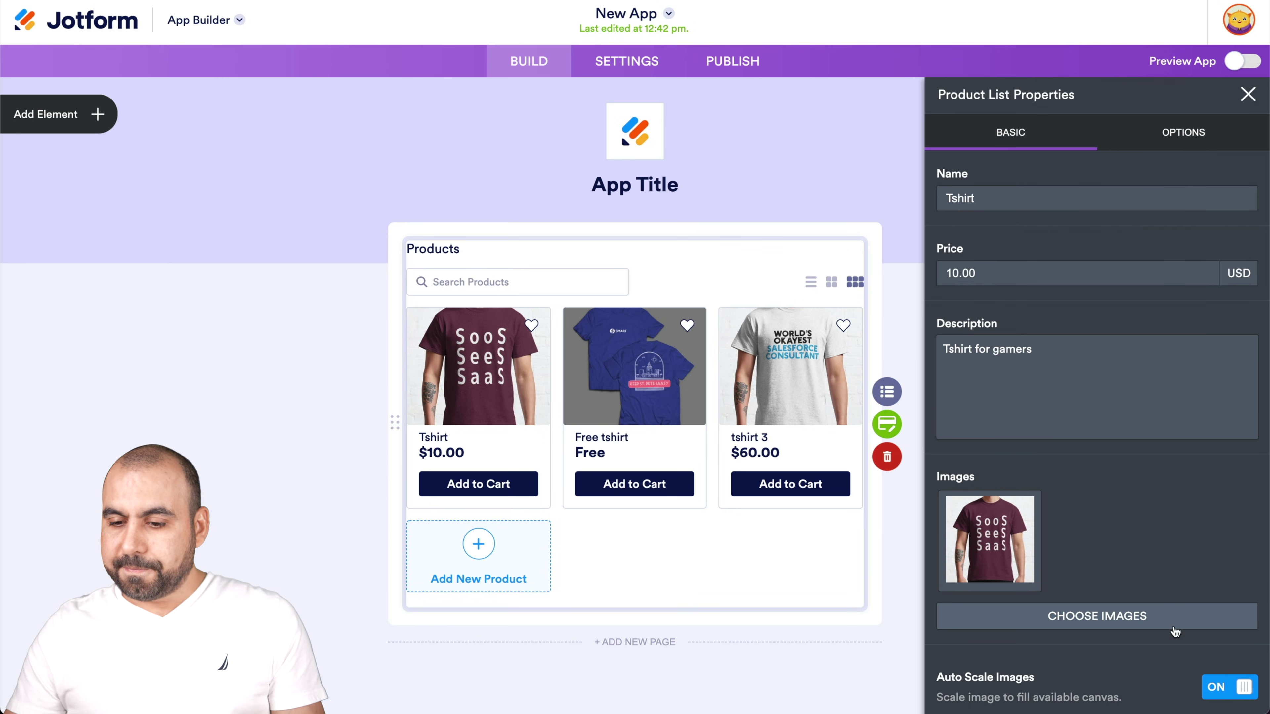
Give Free tshirt the five-colour Color preset option, then close Product List Properties
click(668, 408)
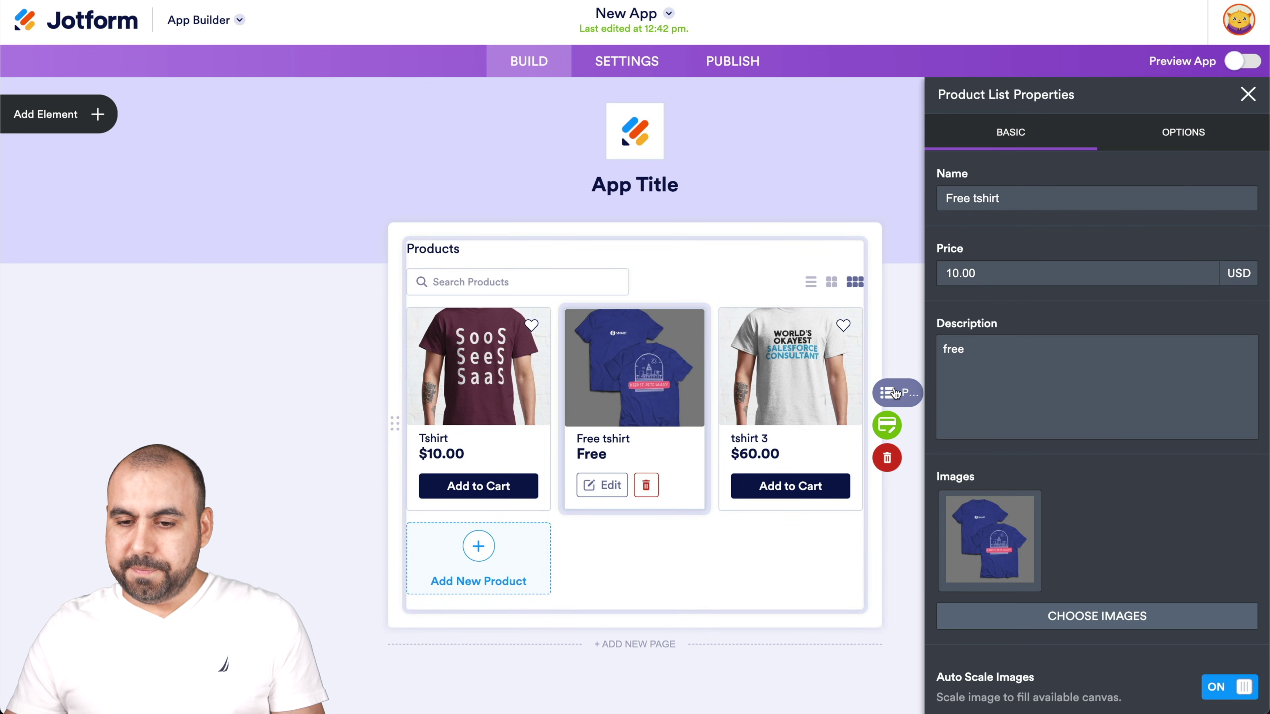
scroll(1053, 525, down, 2)
click(999, 697)
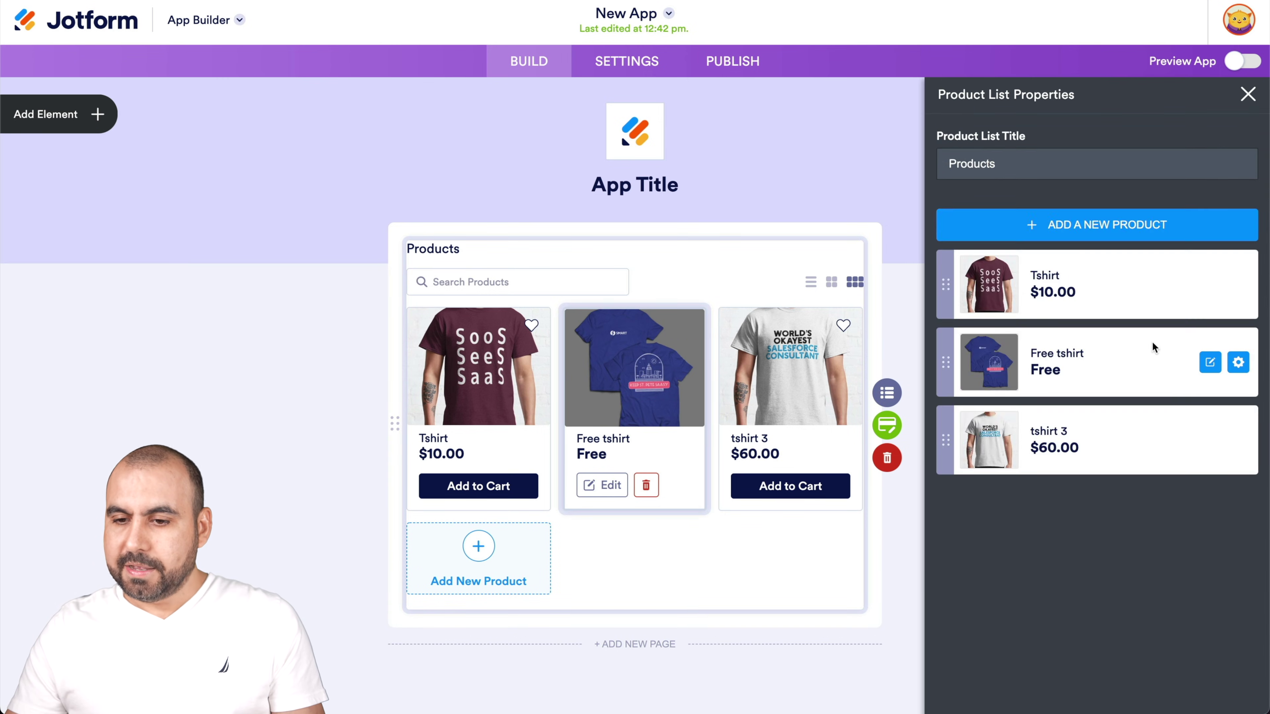
click(1210, 363)
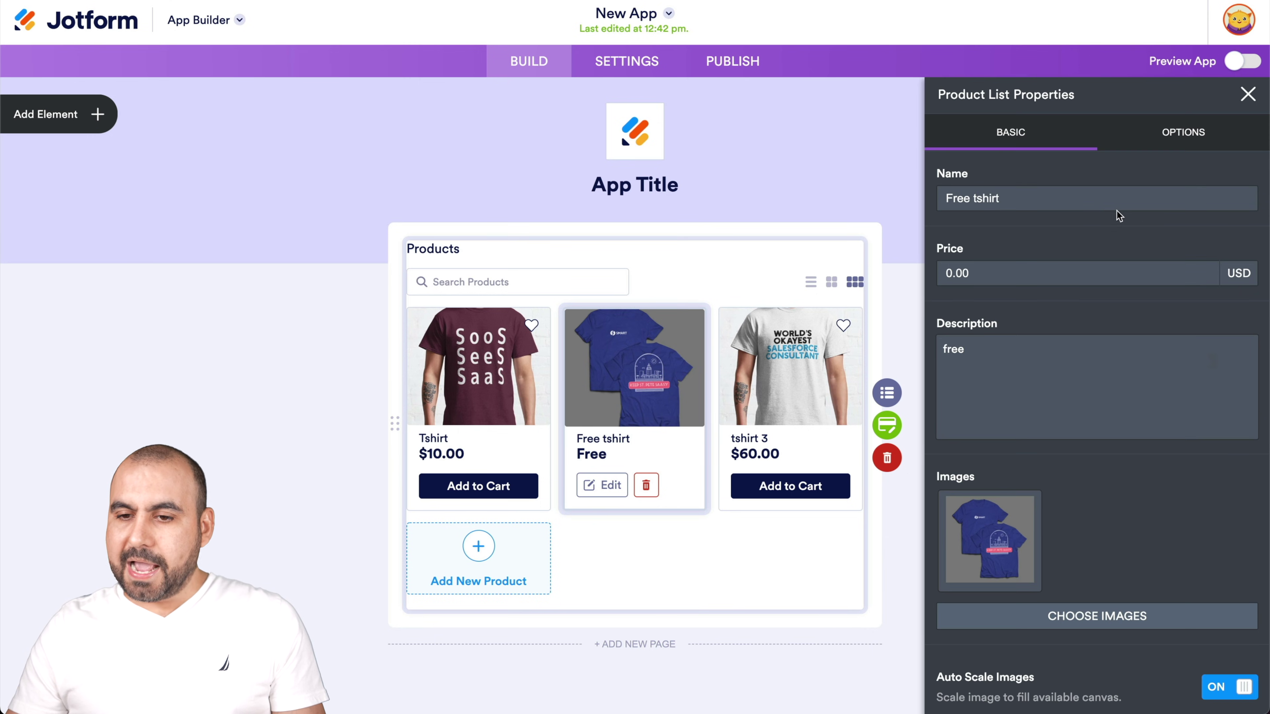
click(1178, 134)
click(1231, 248)
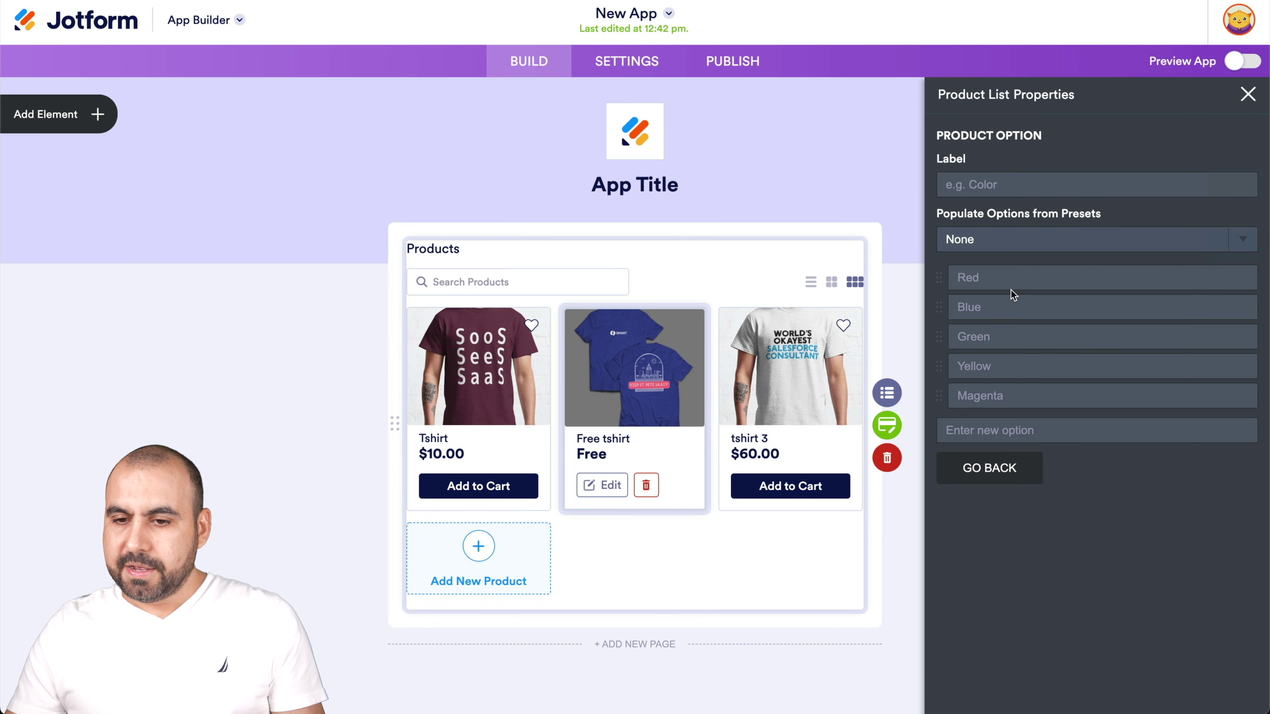
click(988, 247)
click(988, 288)
click(1012, 463)
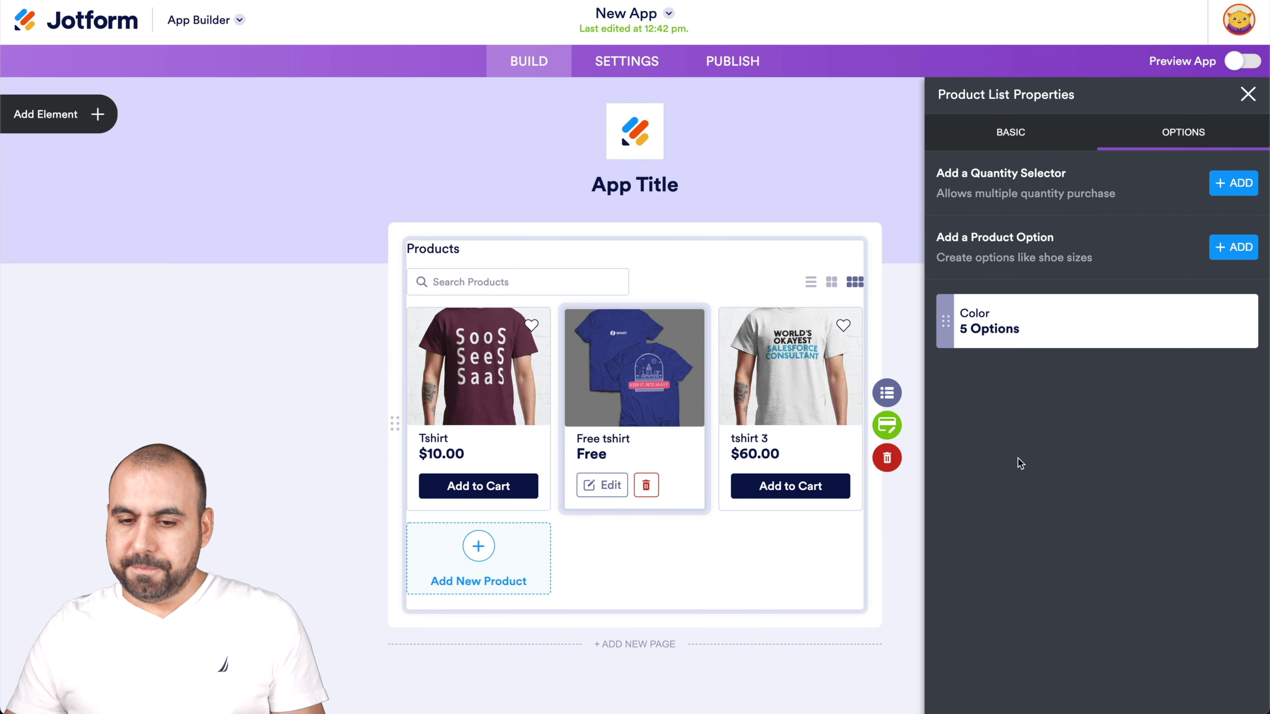
click(1247, 95)
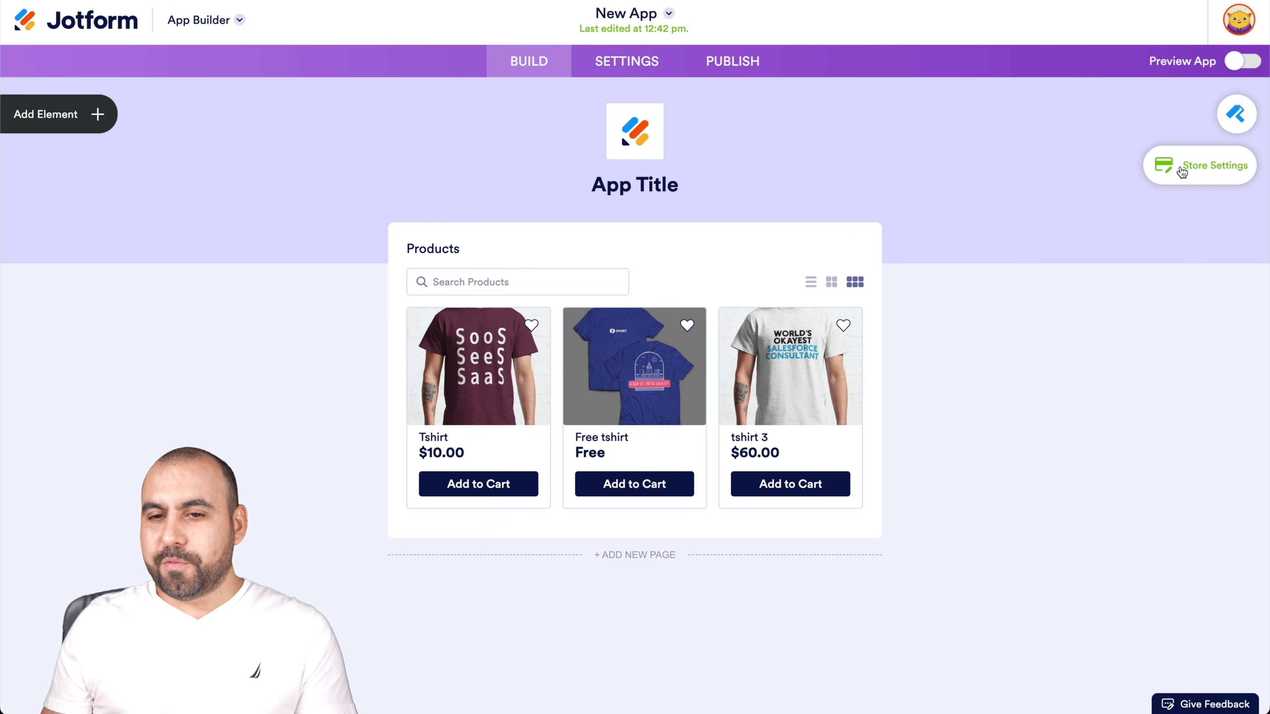
In store settings, choose PayPal Personal as the payment integration and start connecting it
click(1238, 168)
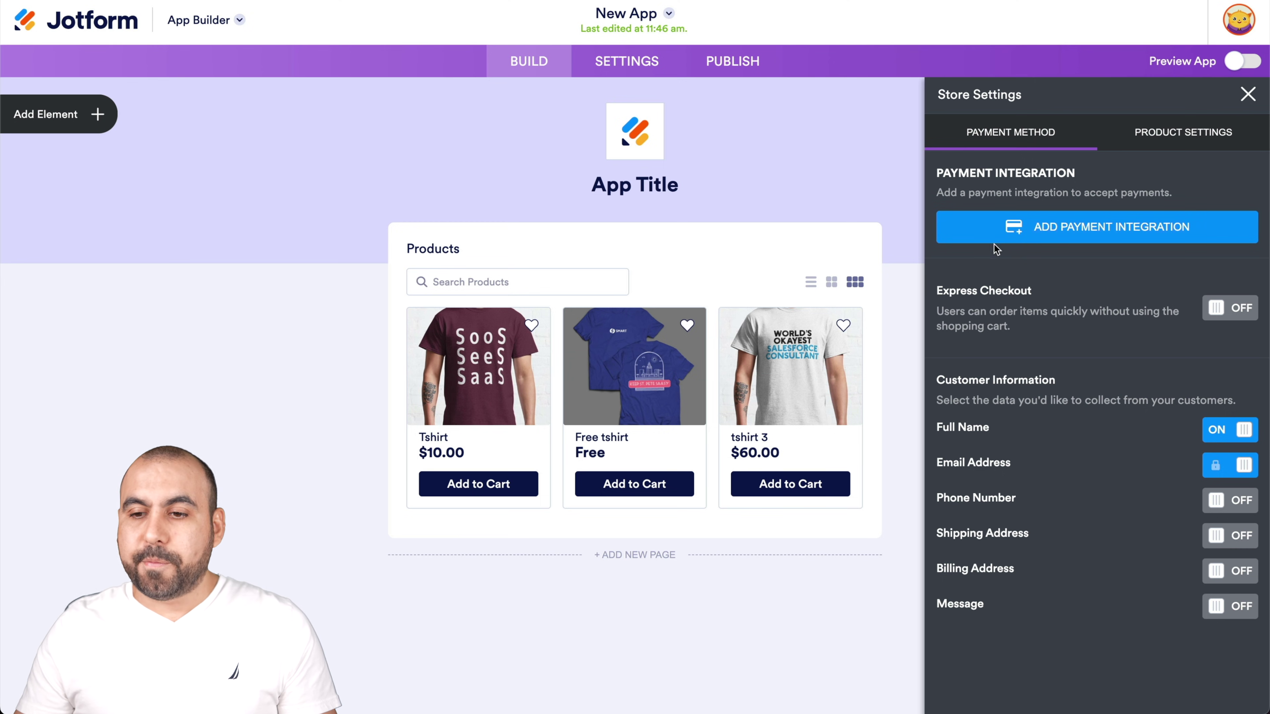
click(1082, 232)
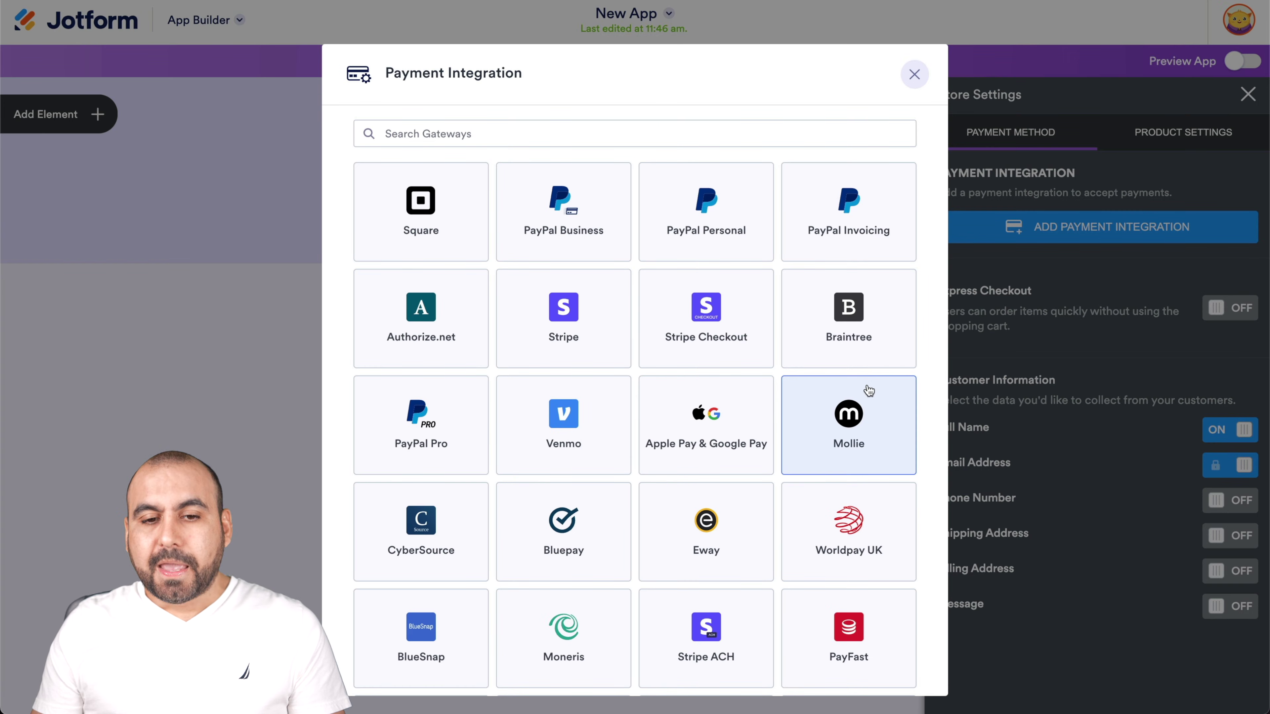
scroll(869, 470, down, 2)
scroll(869, 470, down, 3)
scroll(869, 470, up, 5)
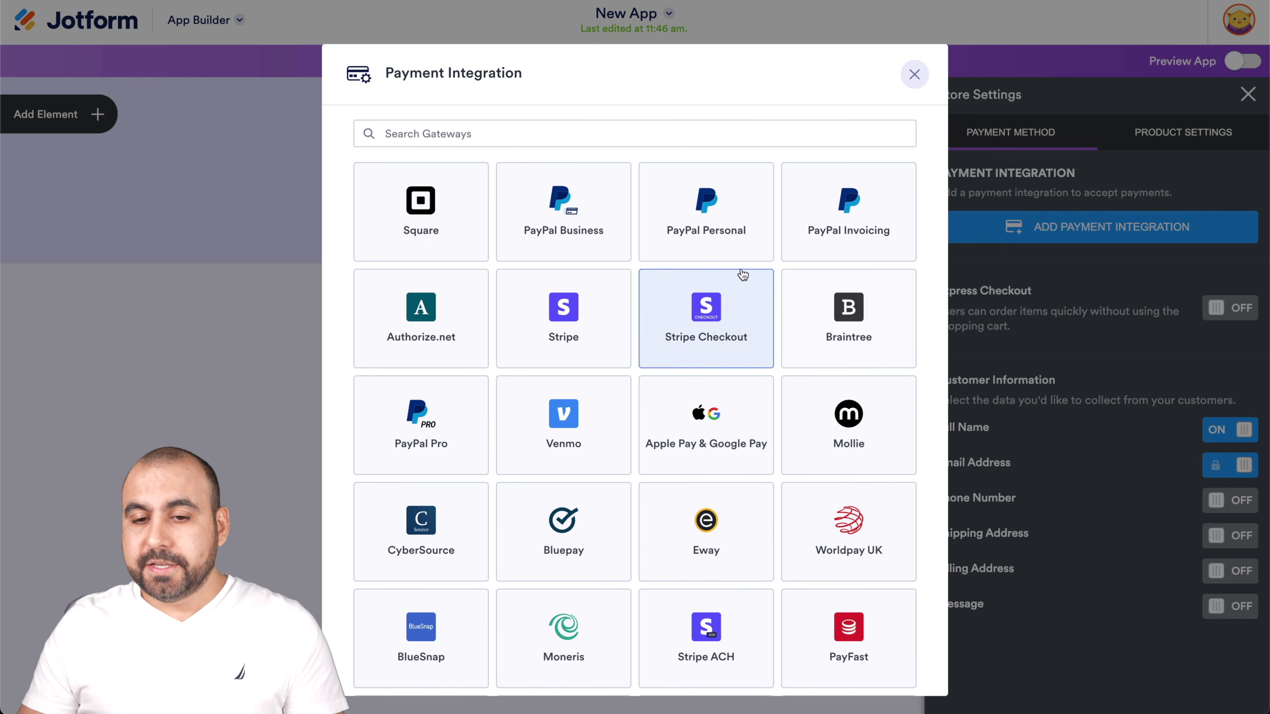
click(709, 253)
click(772, 200)
click(616, 167)
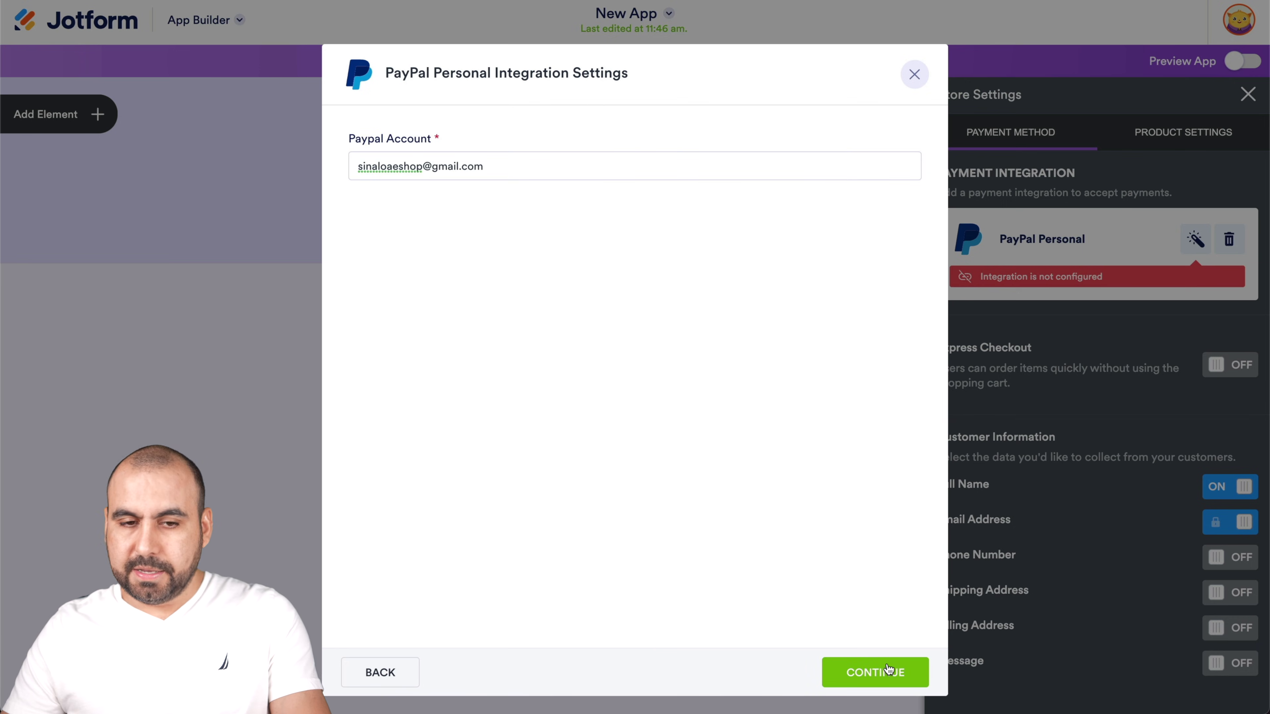
Enter the PayPal account e-mail, connect, and leave shipment address not required
click(887, 672)
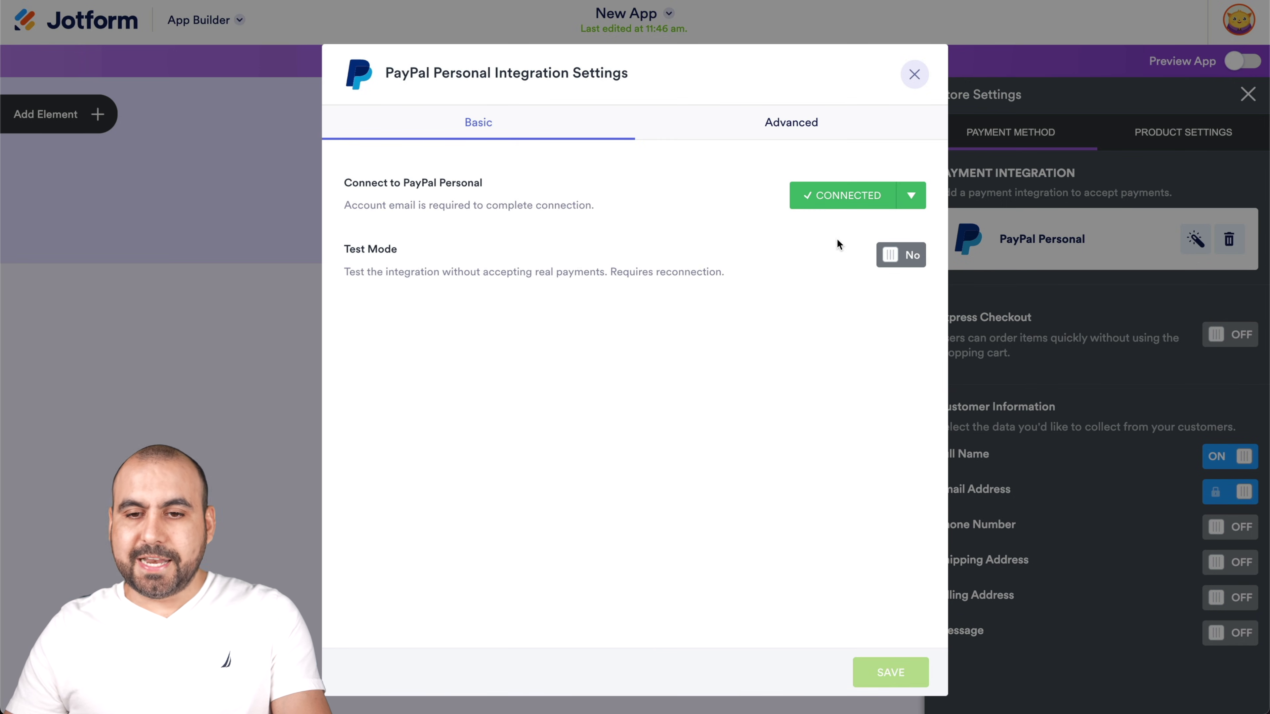
click(799, 124)
scroll(711, 287, down, 1)
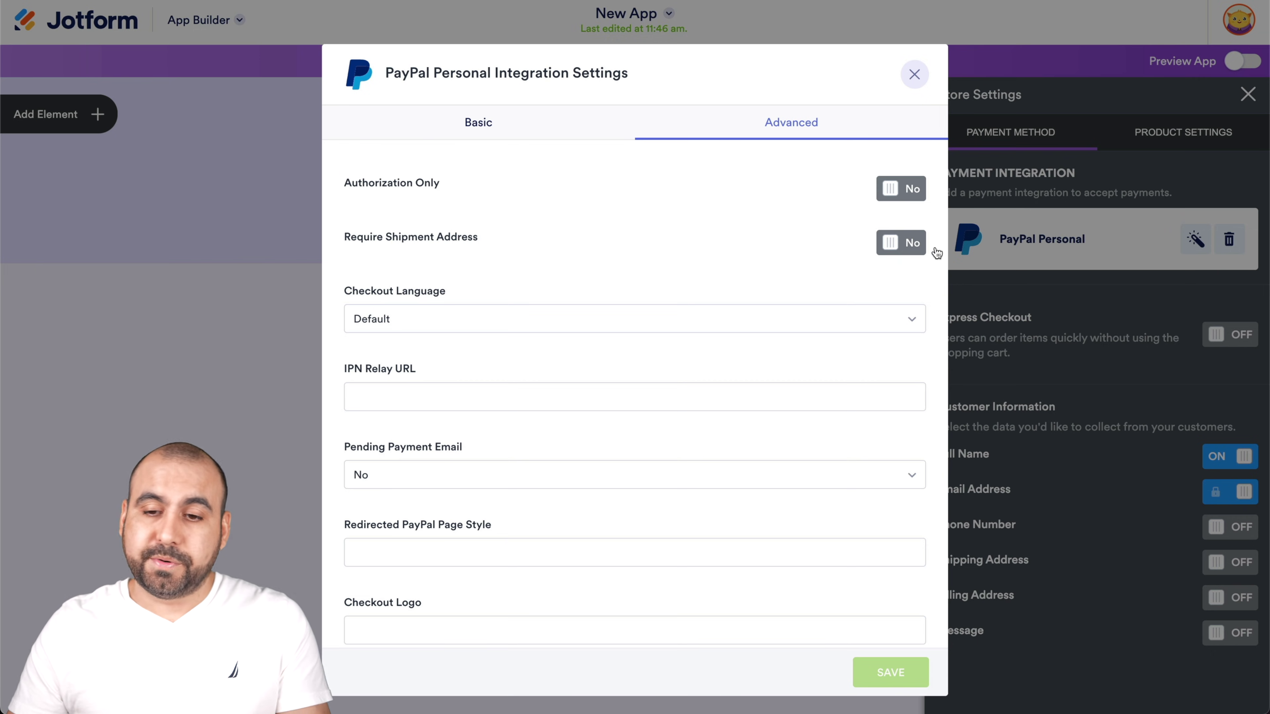
click(912, 243)
click(920, 243)
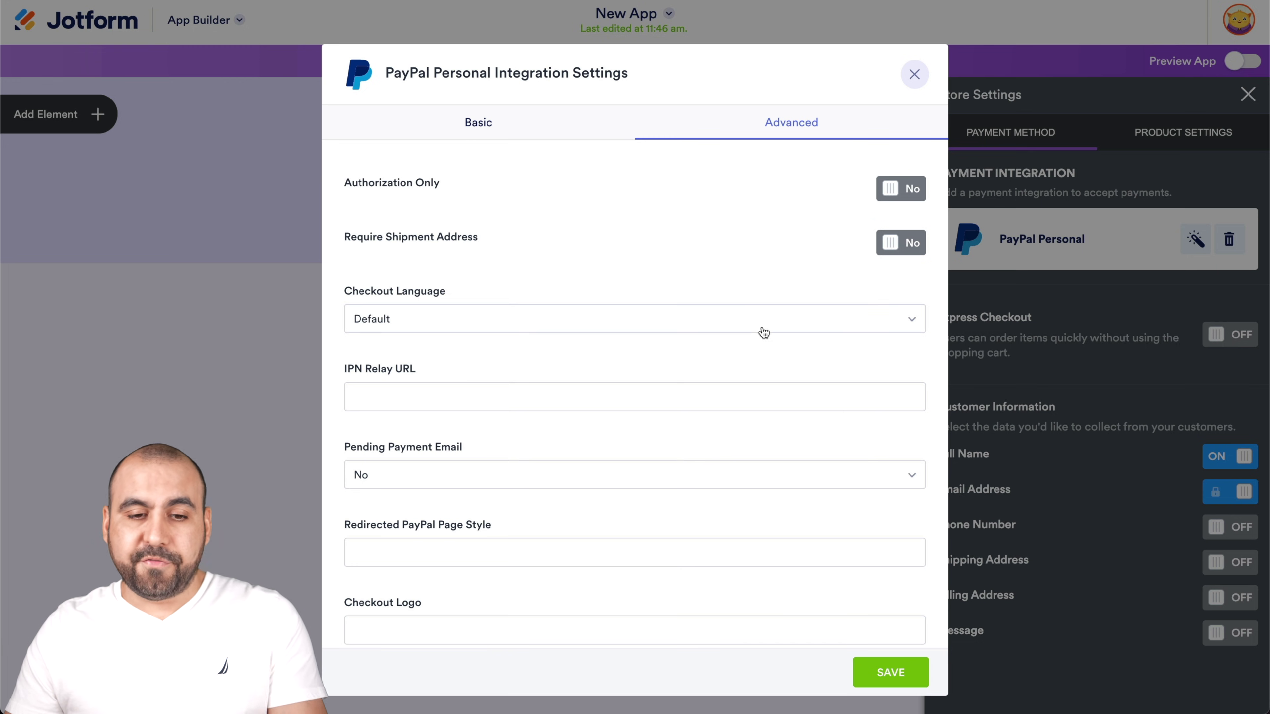
Save the PayPal Personal settings with default advanced options and close the dialog
scroll(752, 335, down, 2)
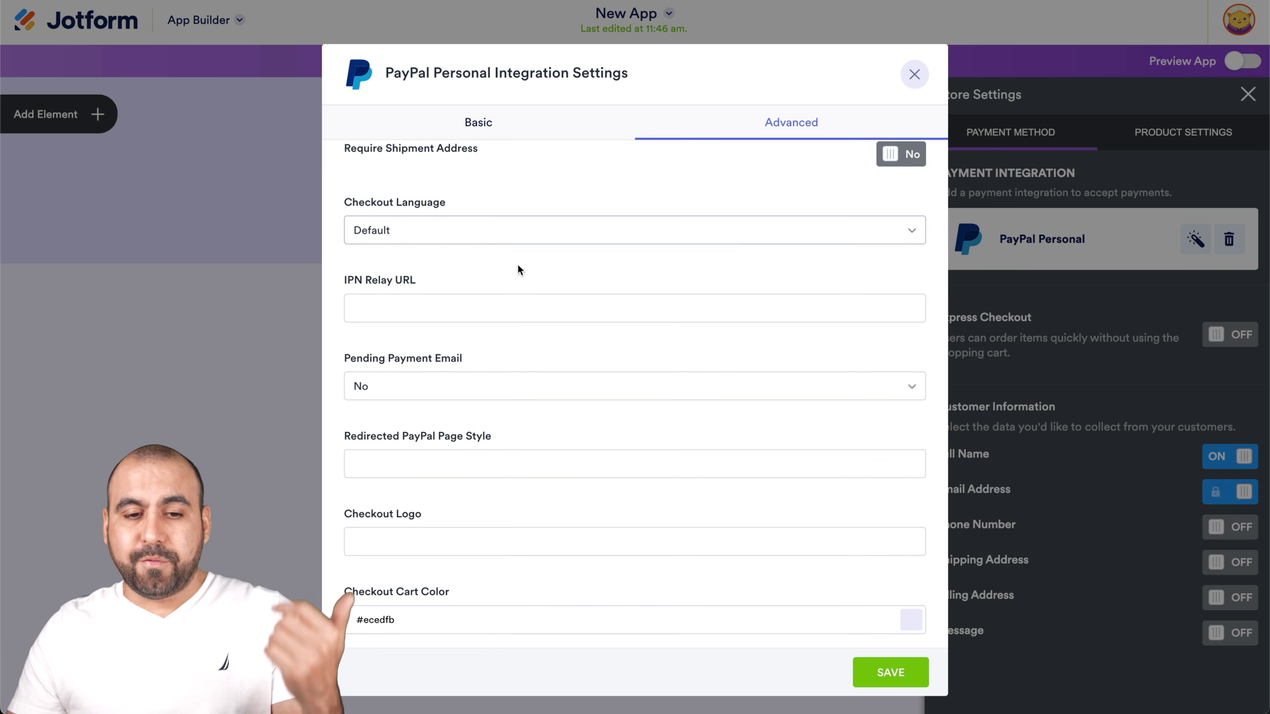
scroll(518, 285, down, 1)
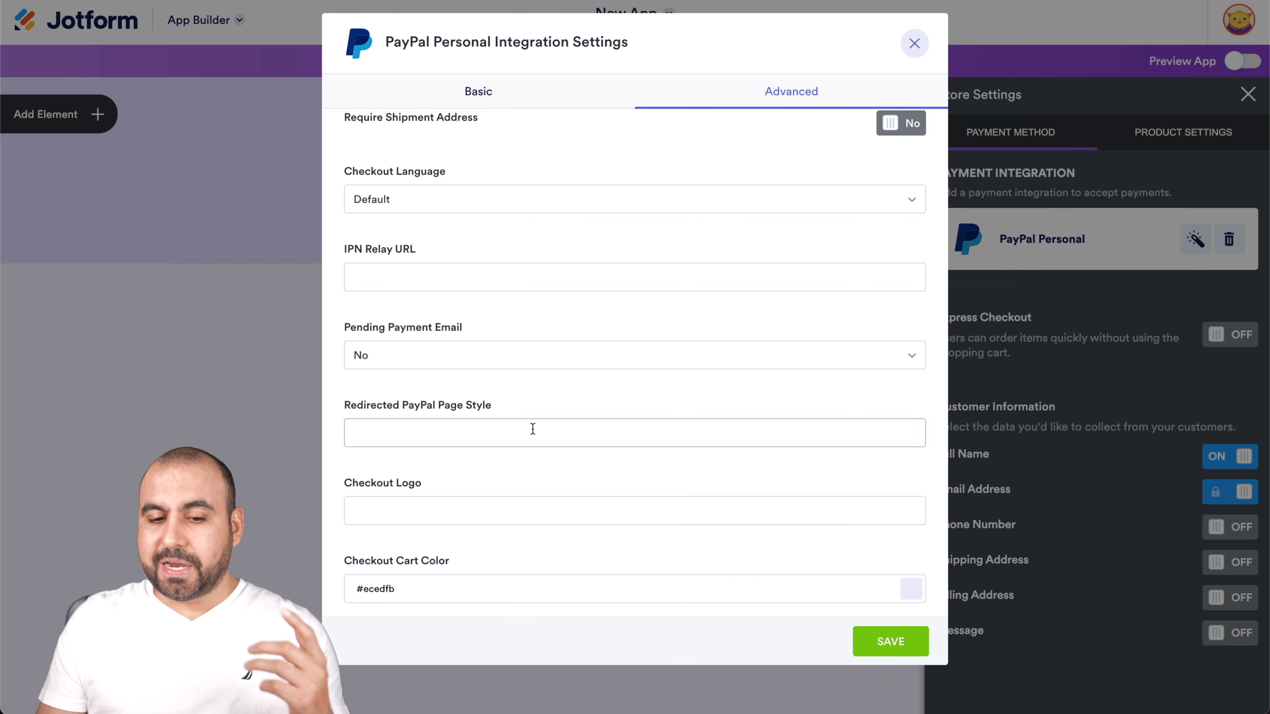
click(881, 641)
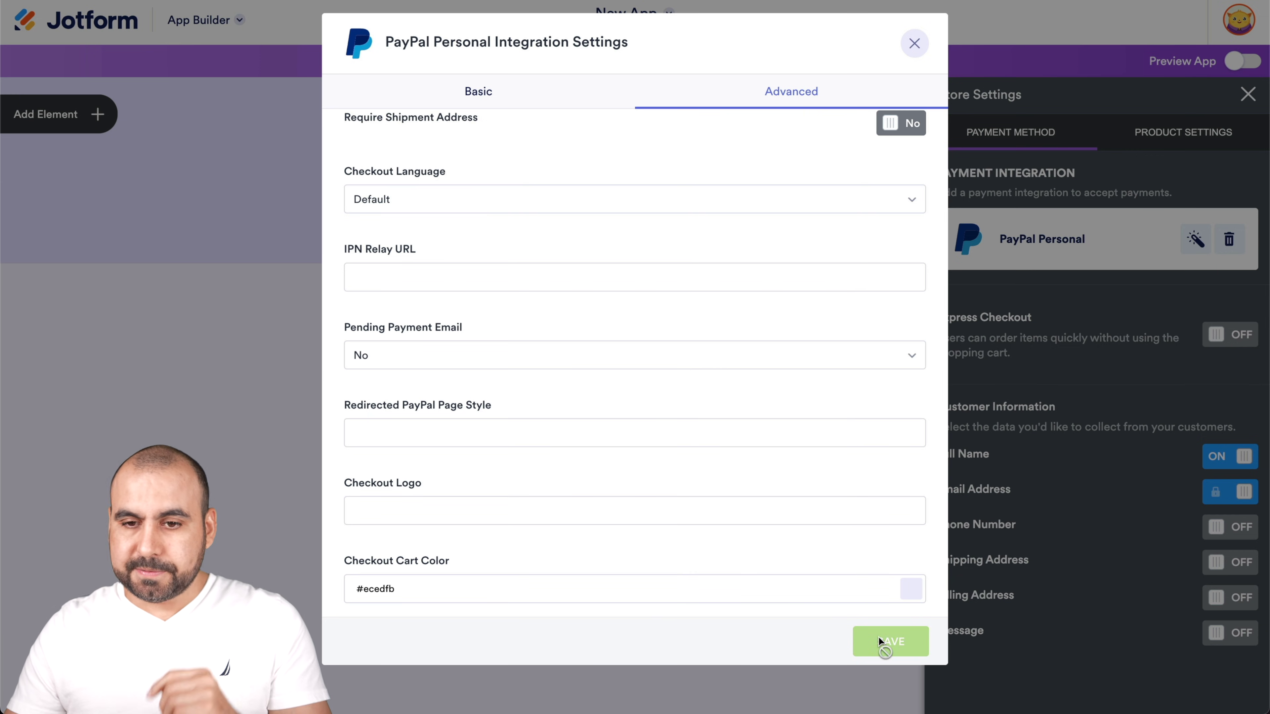
scroll(800, 351, up, 2)
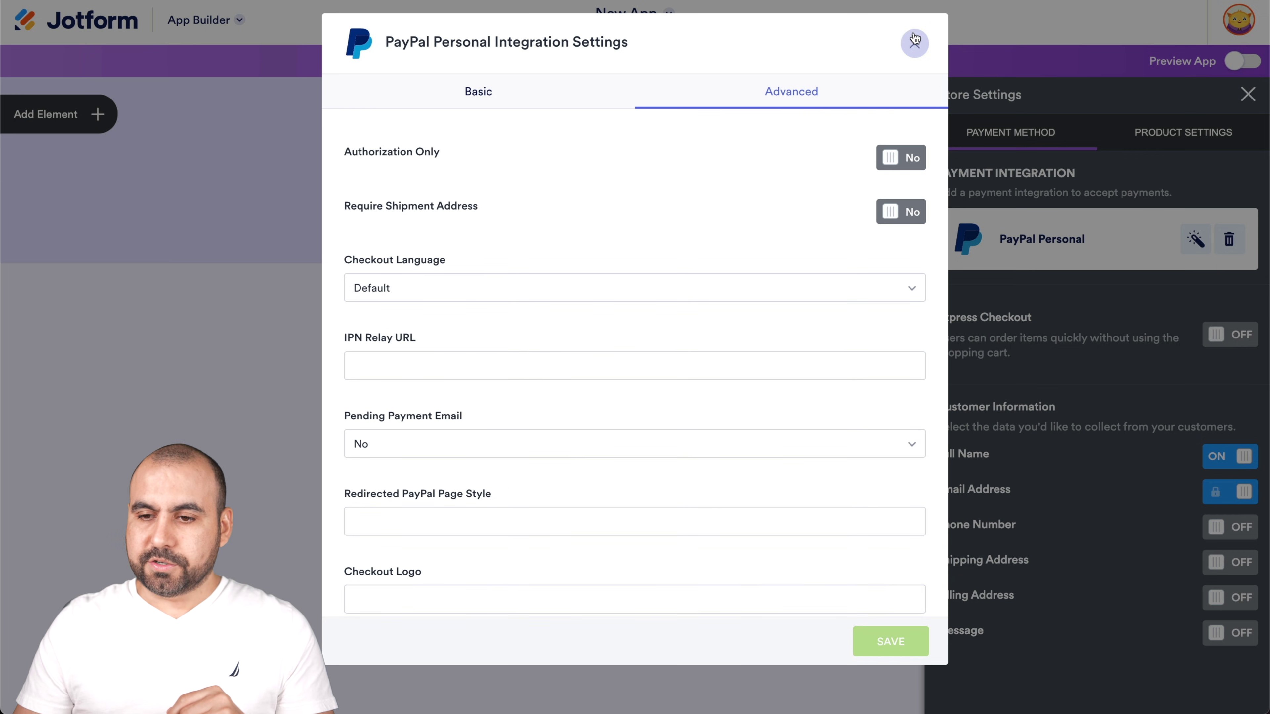
click(914, 40)
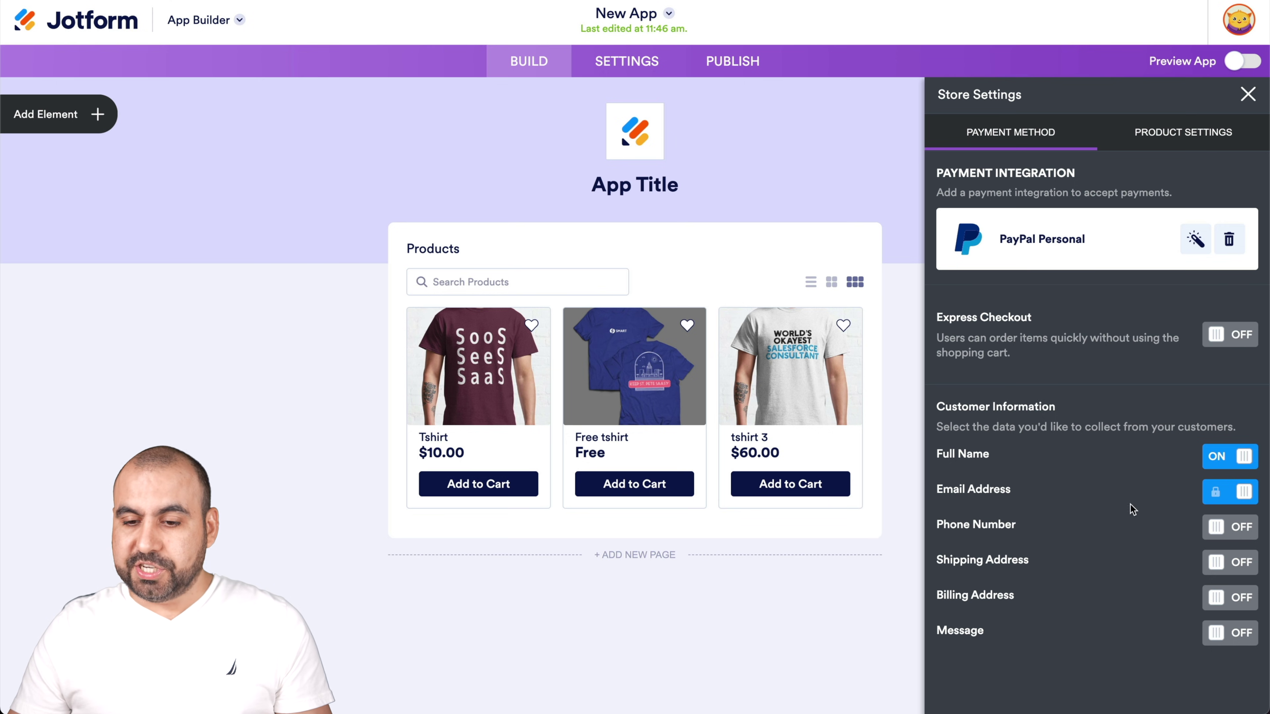
Keep Phone Number and Message off so only name and e-mail are collected, then view Product Settings
click(1230, 532)
click(1229, 532)
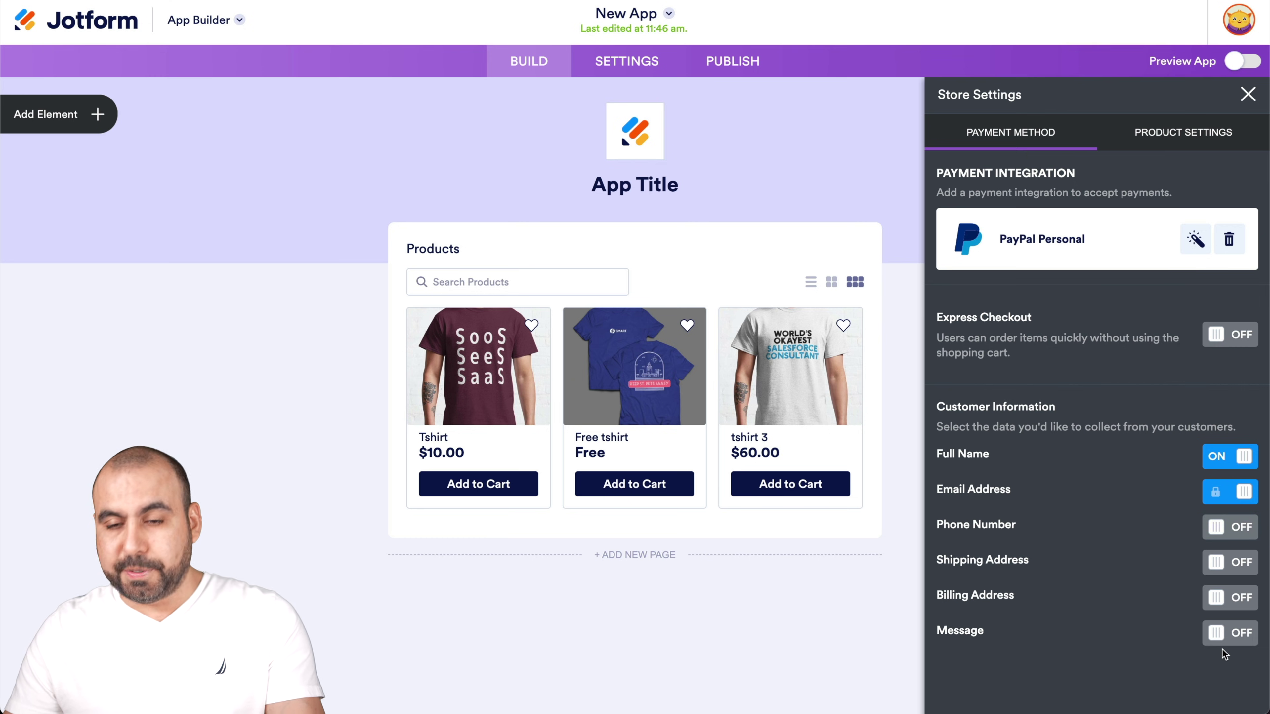
click(1227, 634)
click(1234, 636)
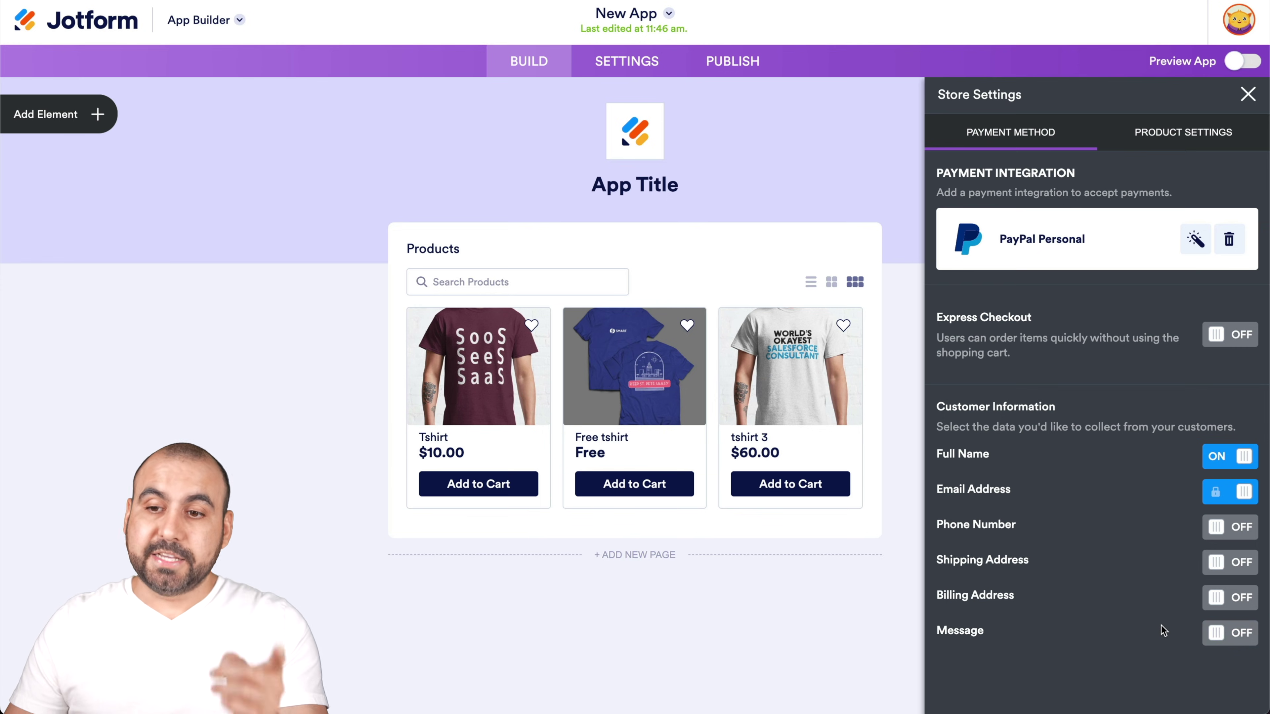
click(1175, 144)
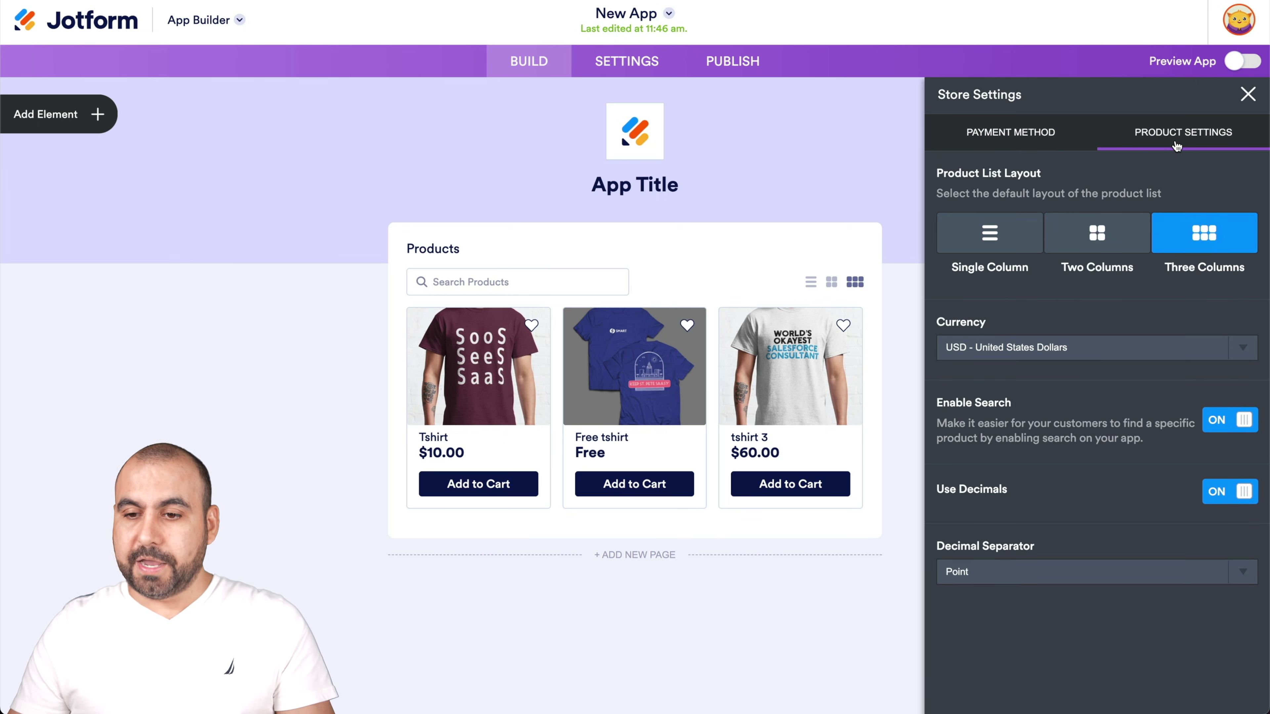
Choose the Single Column product layout, leave Enable Search on, and close Store Settings
click(1018, 241)
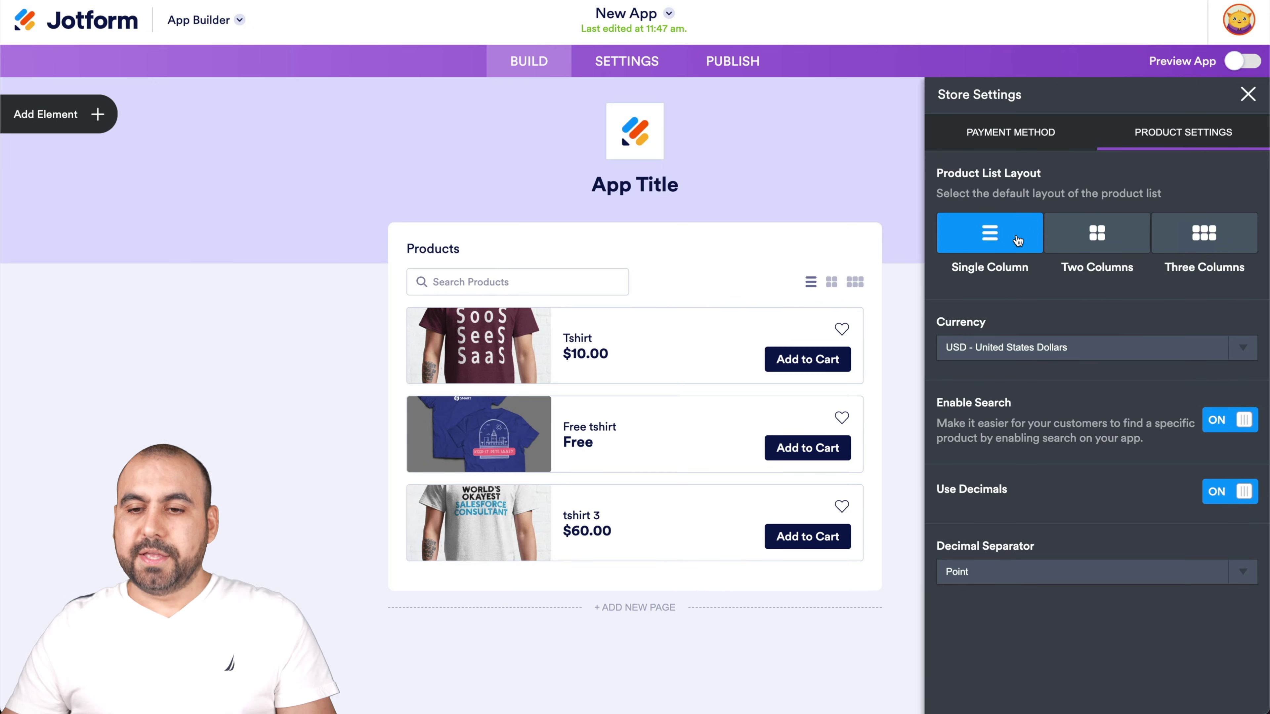
click(1079, 243)
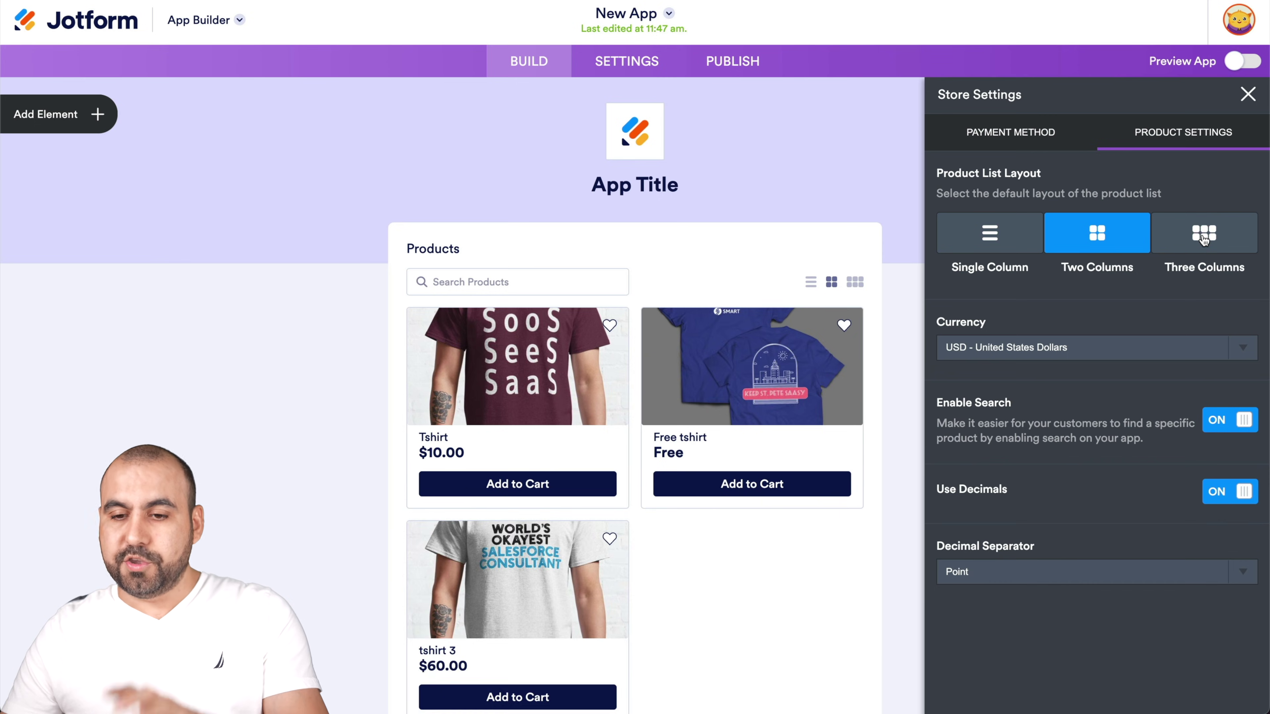
click(1202, 241)
click(1040, 240)
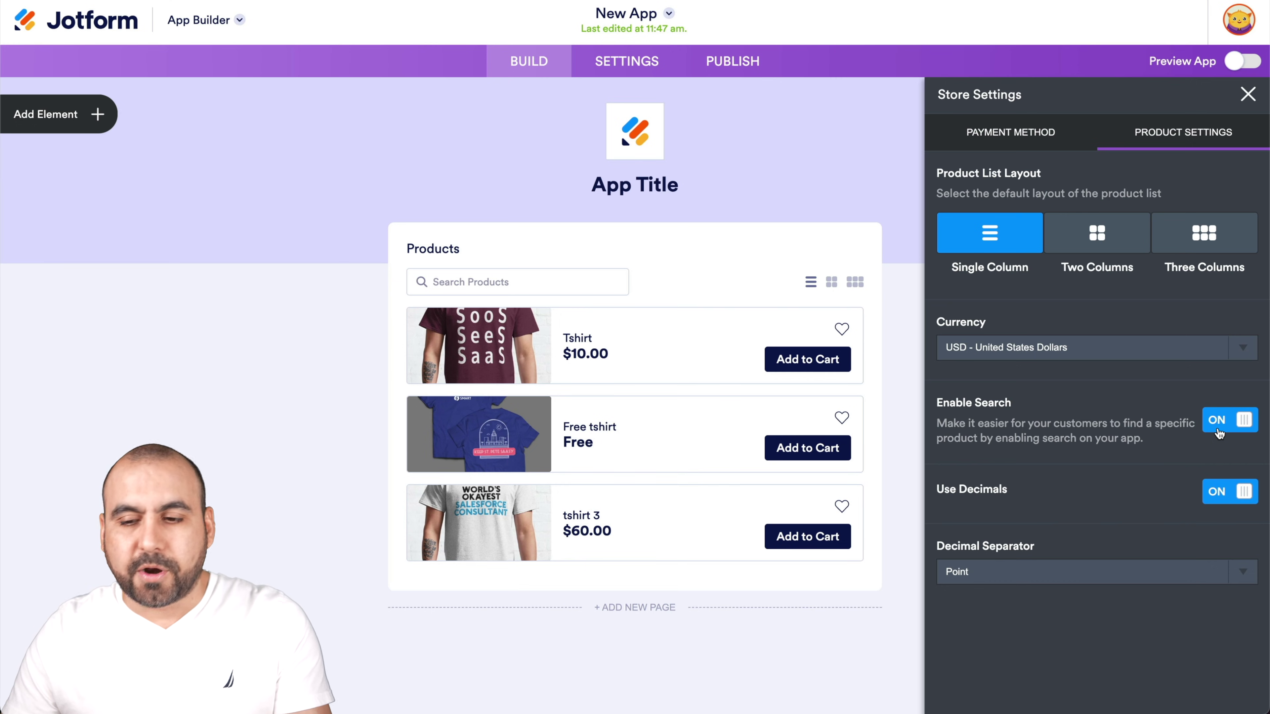
click(1219, 433)
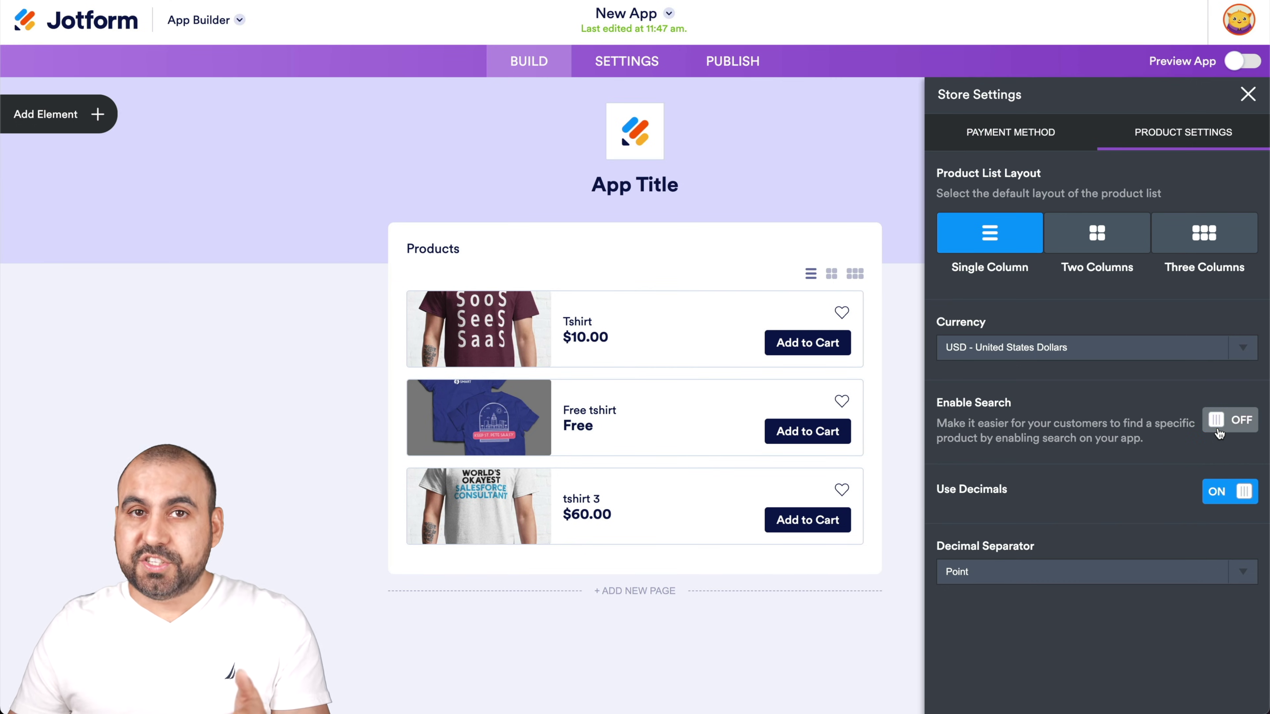
click(1219, 433)
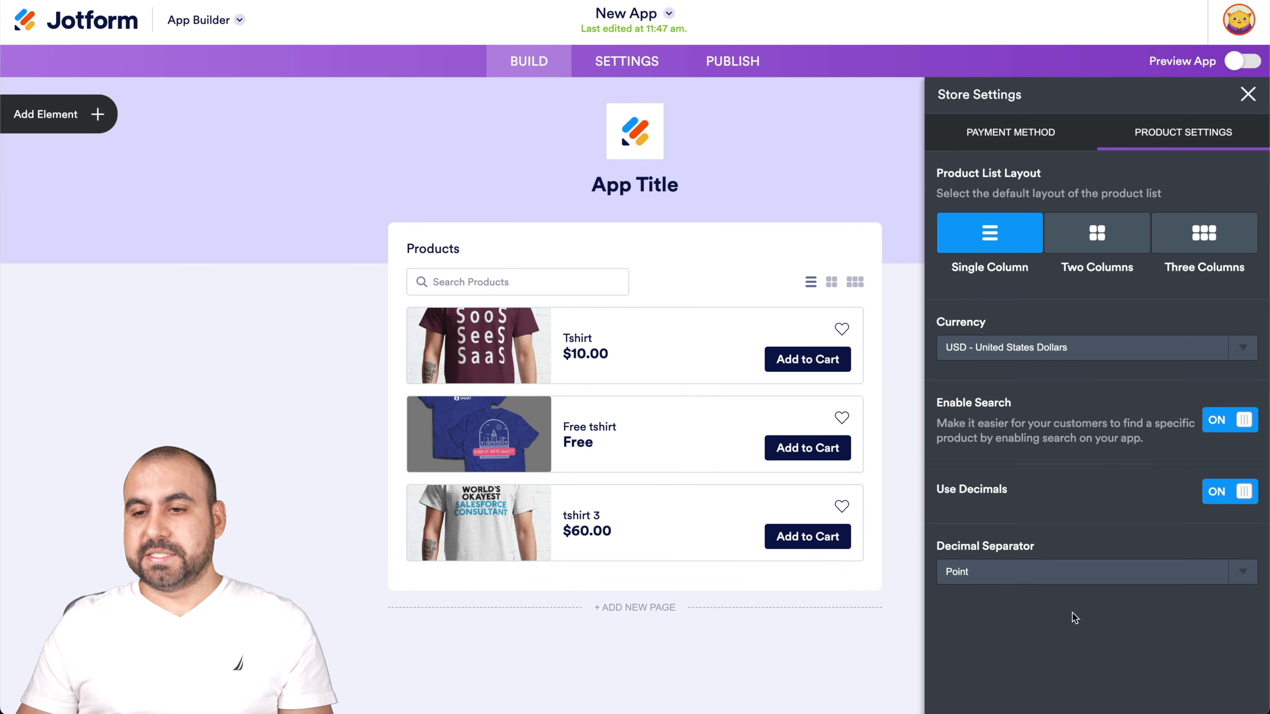
click(1248, 94)
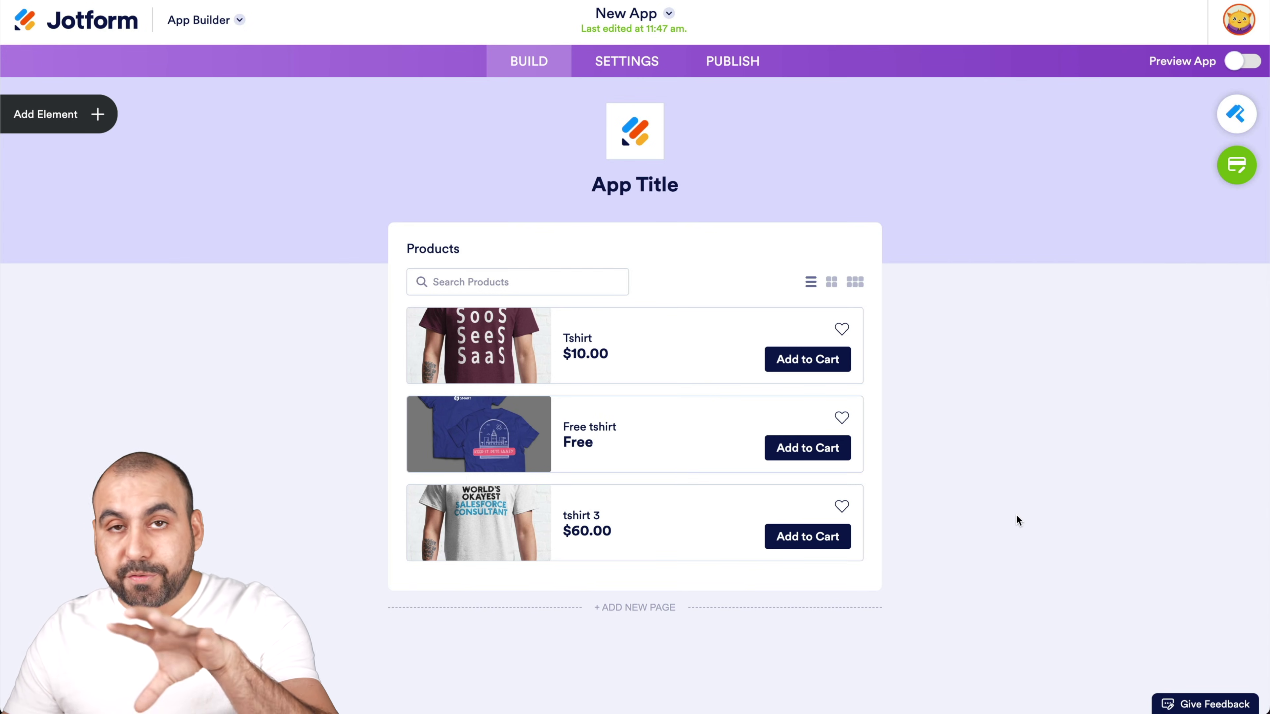
Turn on the app preview and choose Order Now on the Free tshirt product
click(1235, 62)
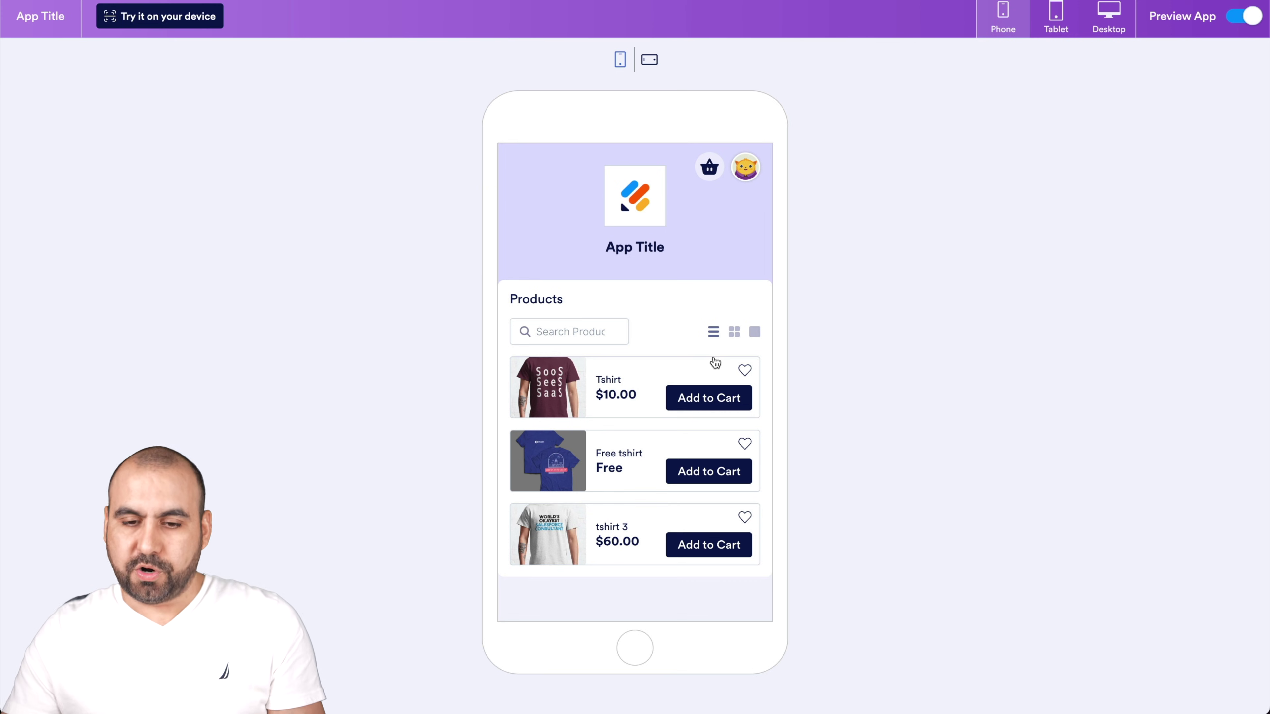
click(703, 478)
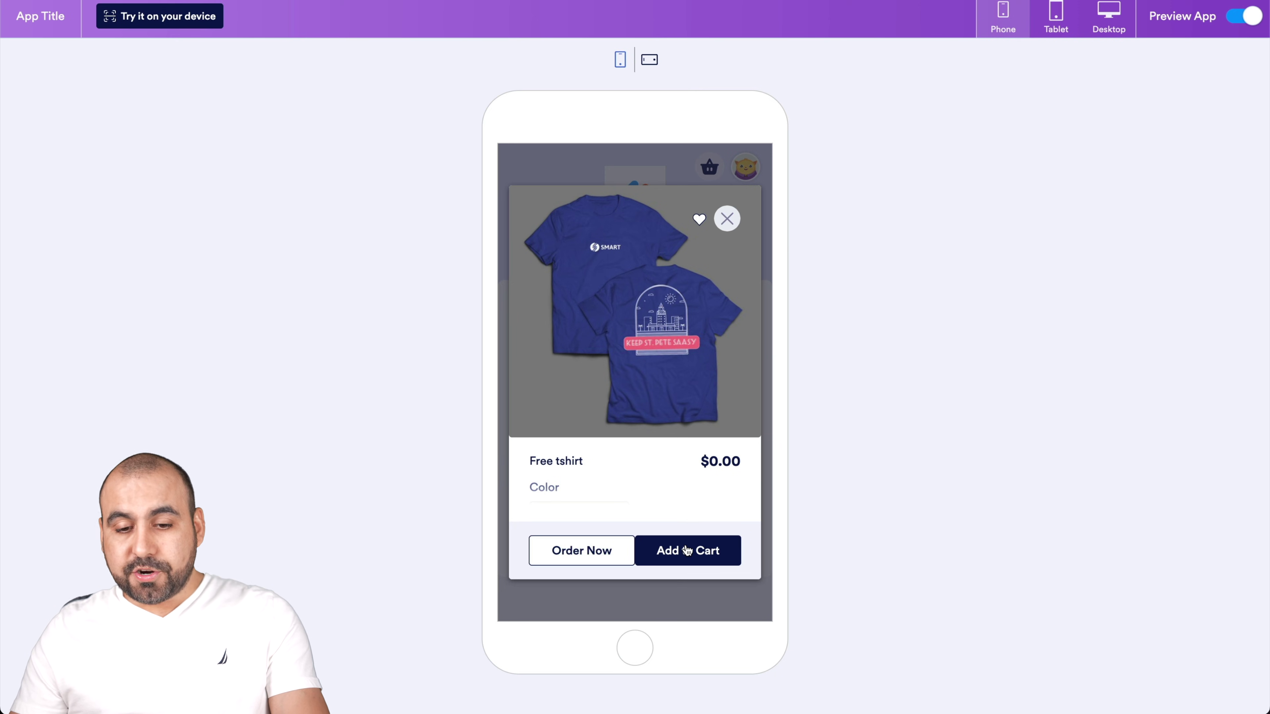
click(607, 552)
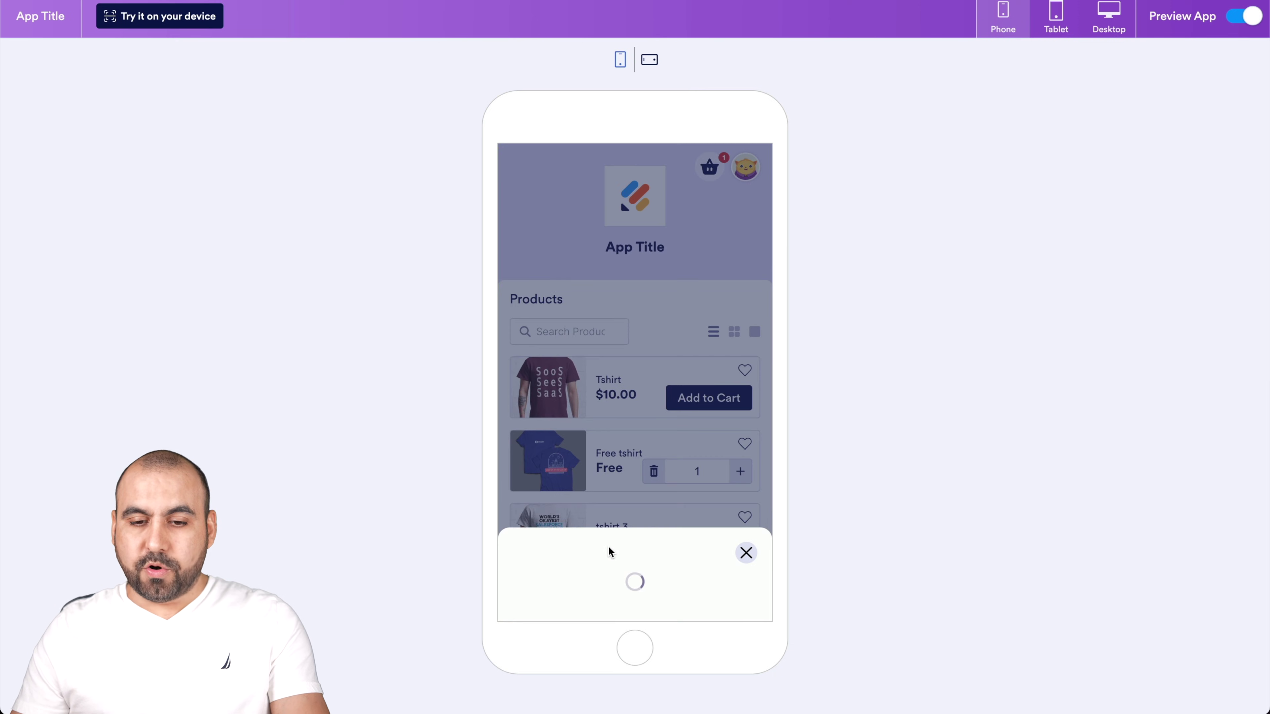
Enter the customer's first and last name and place the free t-shirt test order
click(580, 442)
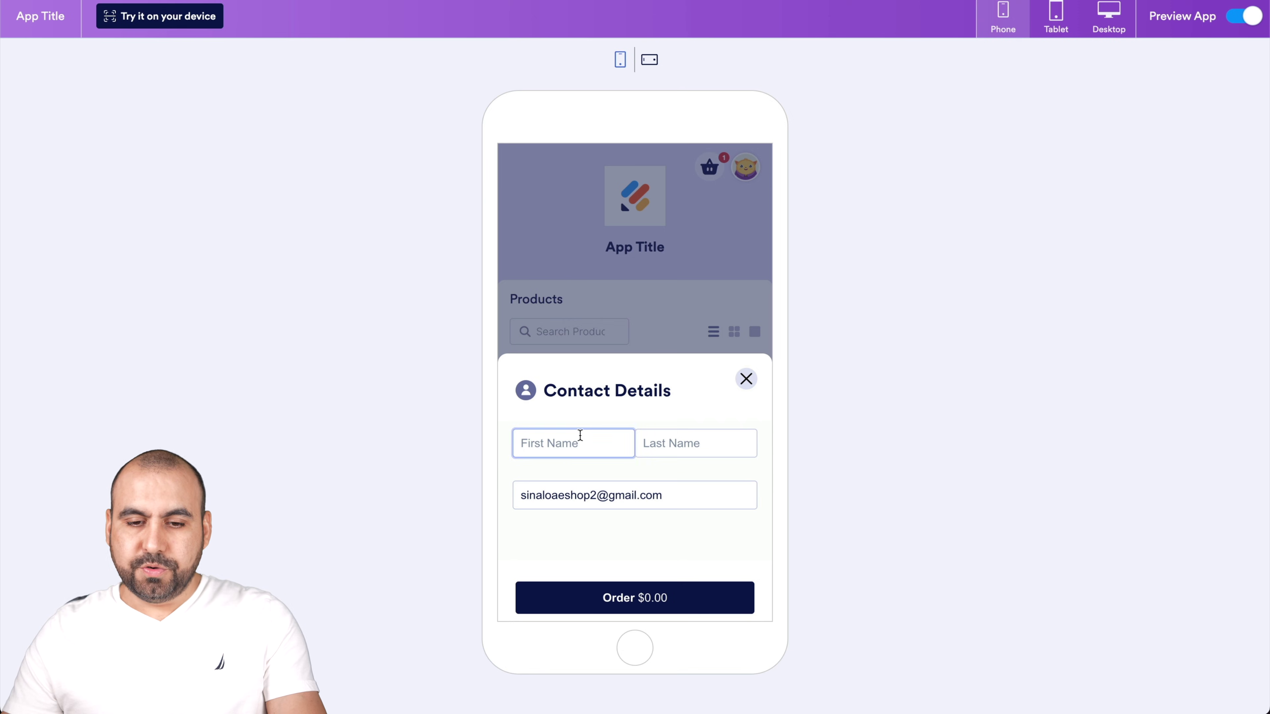
key(Tab)
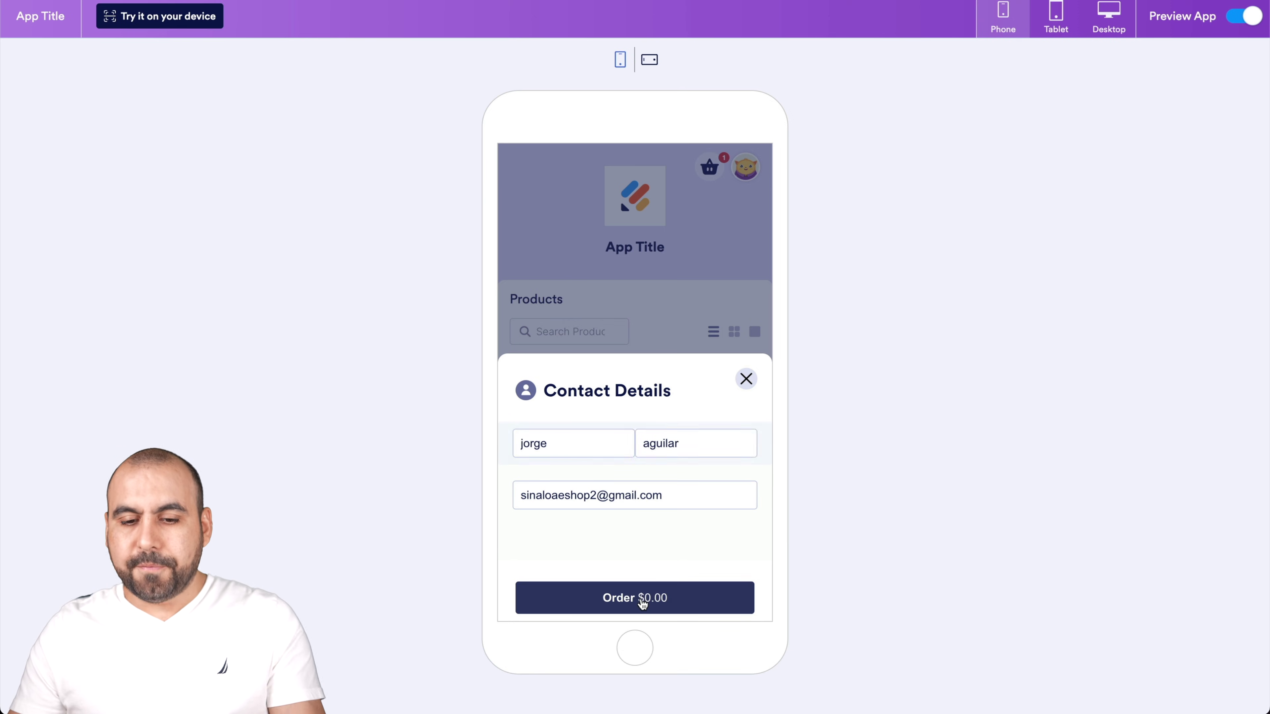
click(649, 596)
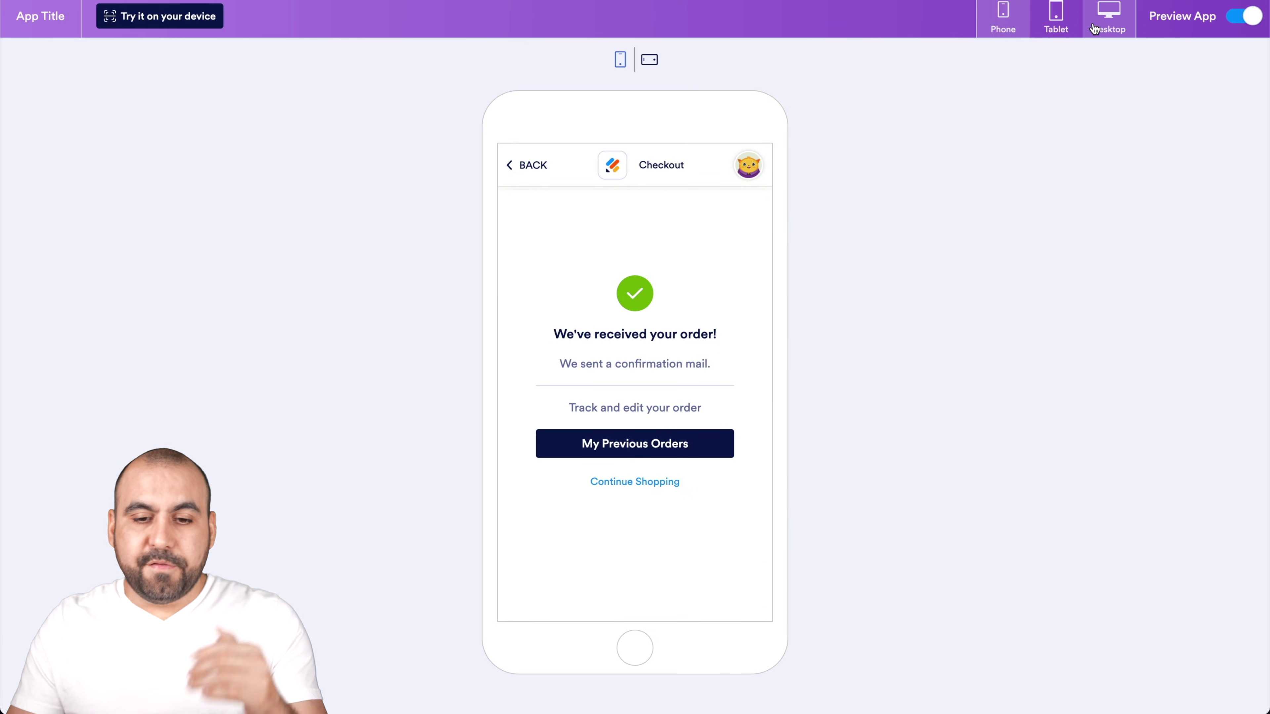
Go back to the product list and start an Order Now for the Tshirt
click(531, 166)
click(700, 403)
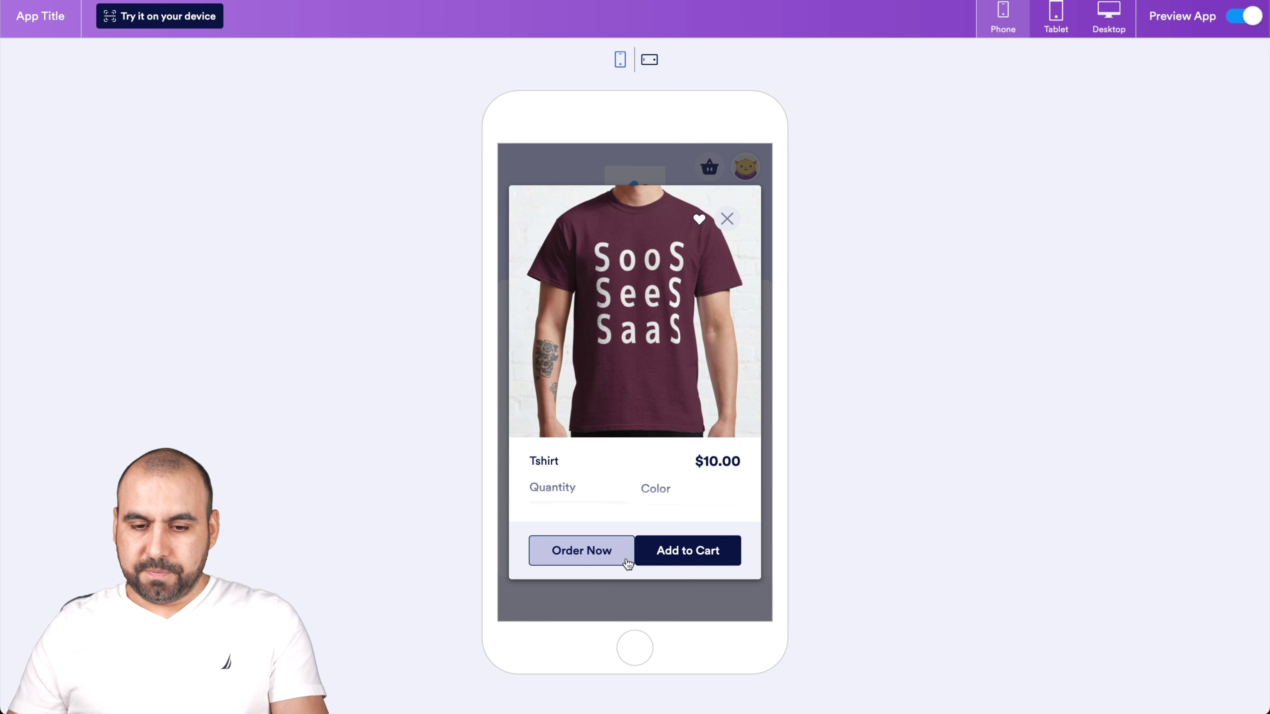
click(611, 558)
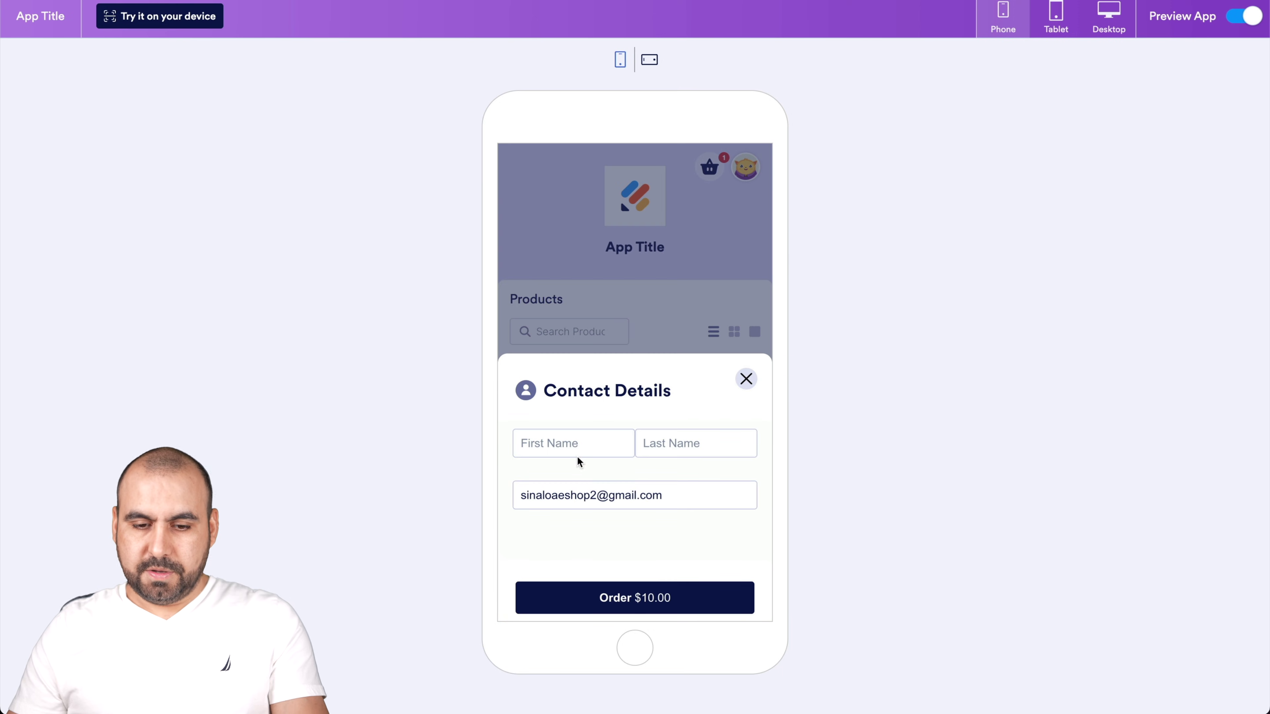
Fill placeholder first and last names, submit the $10.00 Tshirt order, and exit the preview
click(572, 444)
text(sdfg)
click(697, 452)
text(dsfghj)
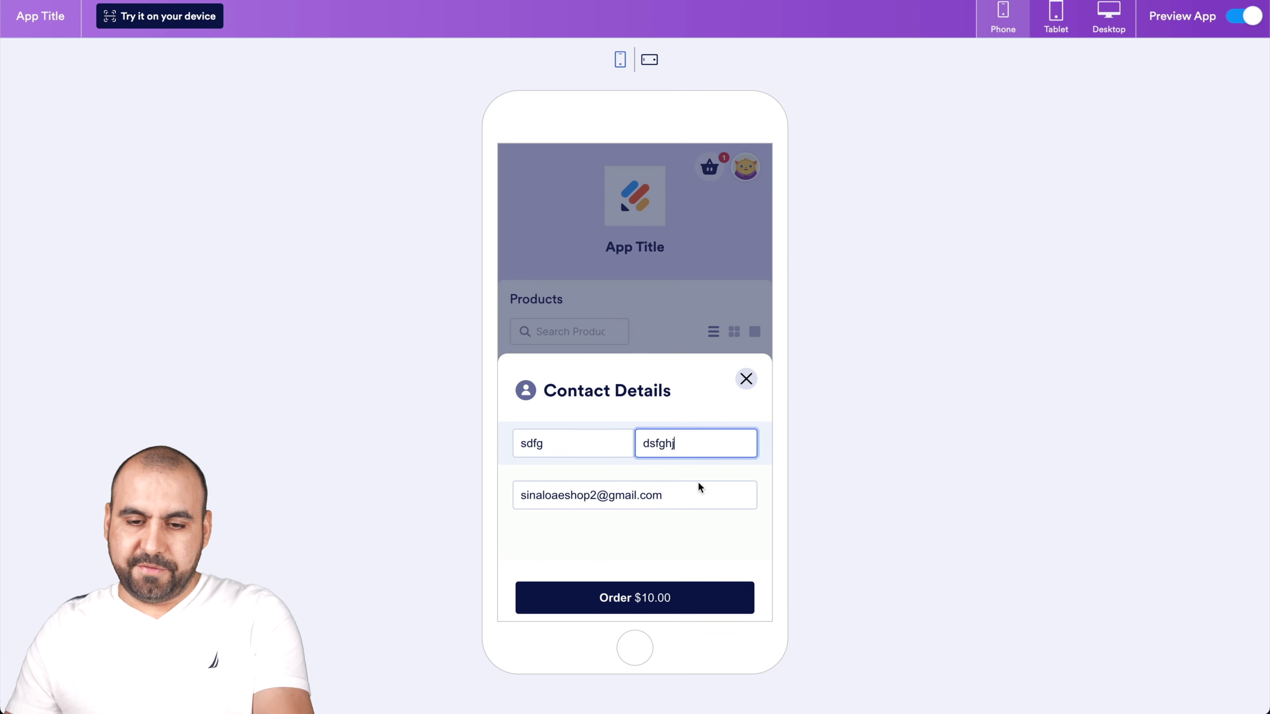
click(597, 497)
click(653, 598)
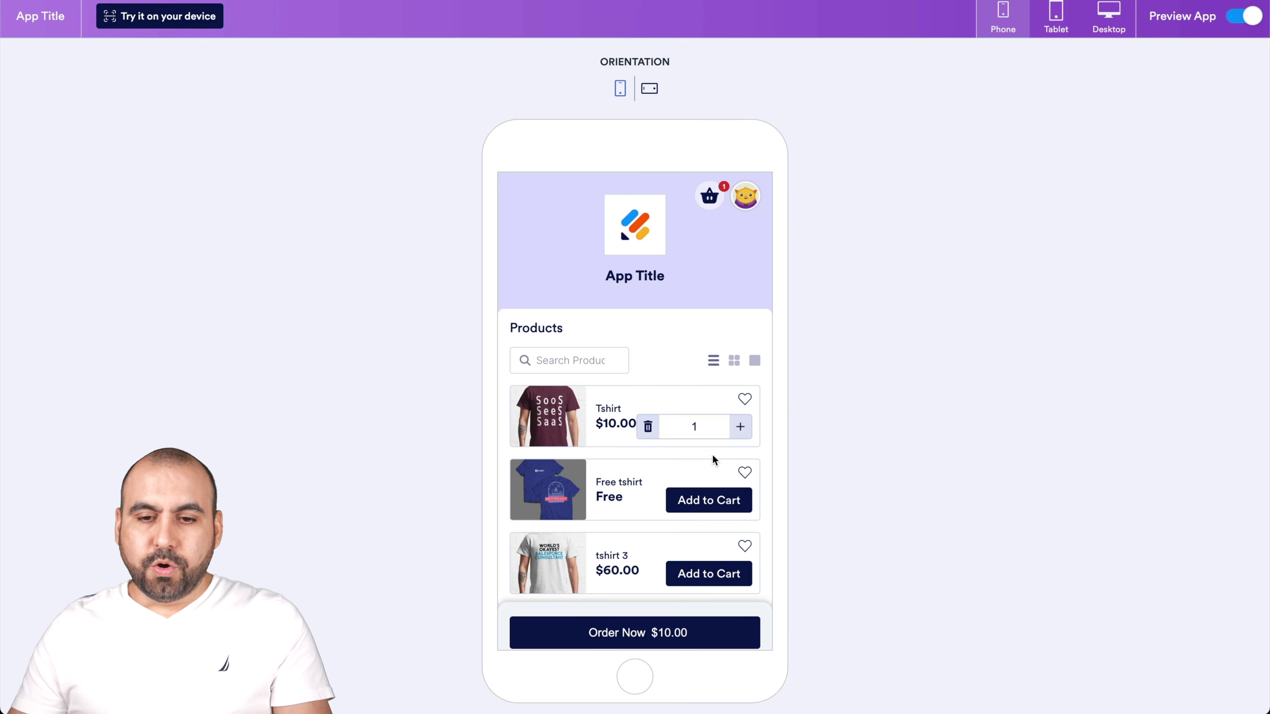
scroll(706, 539, down, 2)
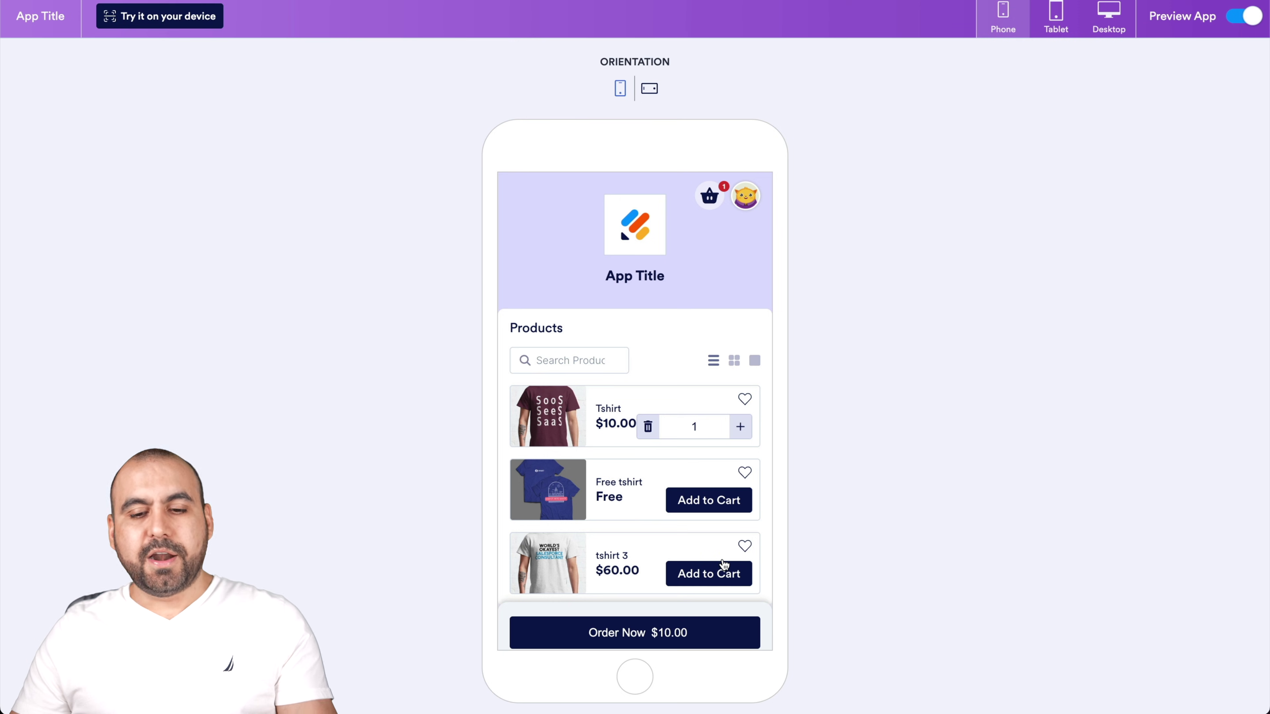
click(1237, 20)
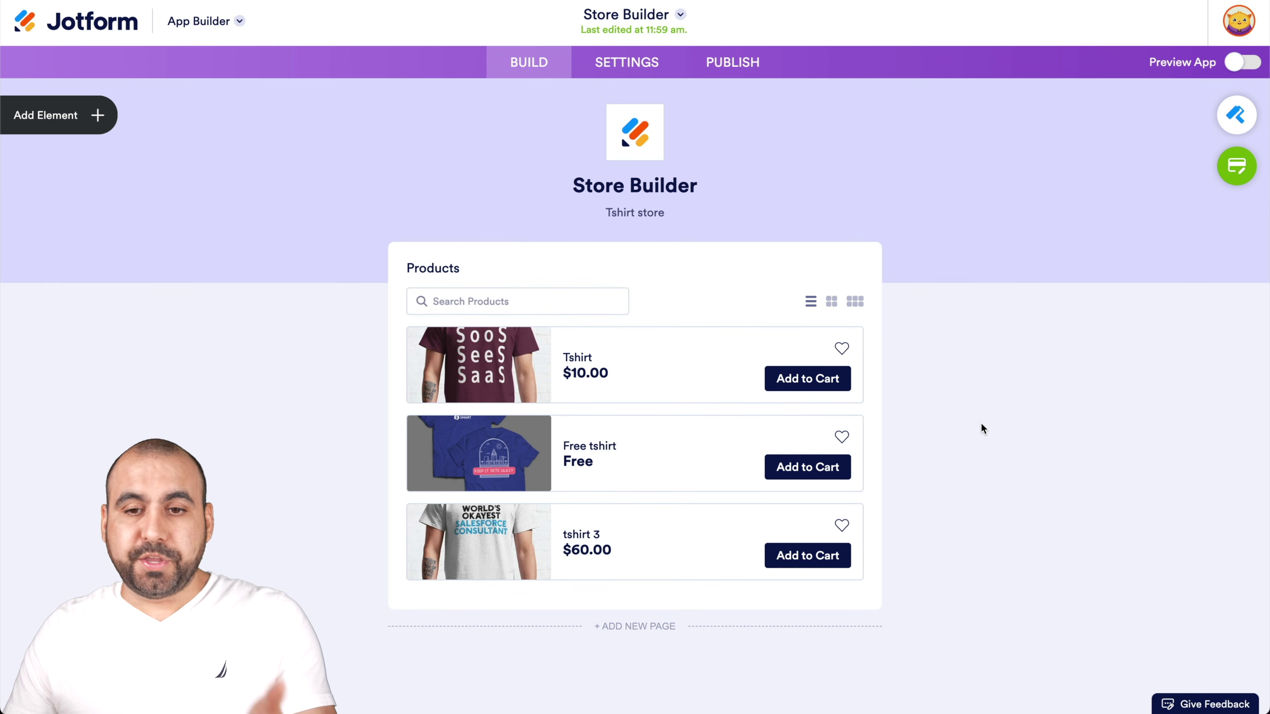
Open the PUBLISH tab to show the app's share link, e-mail invites and QR code
click(748, 62)
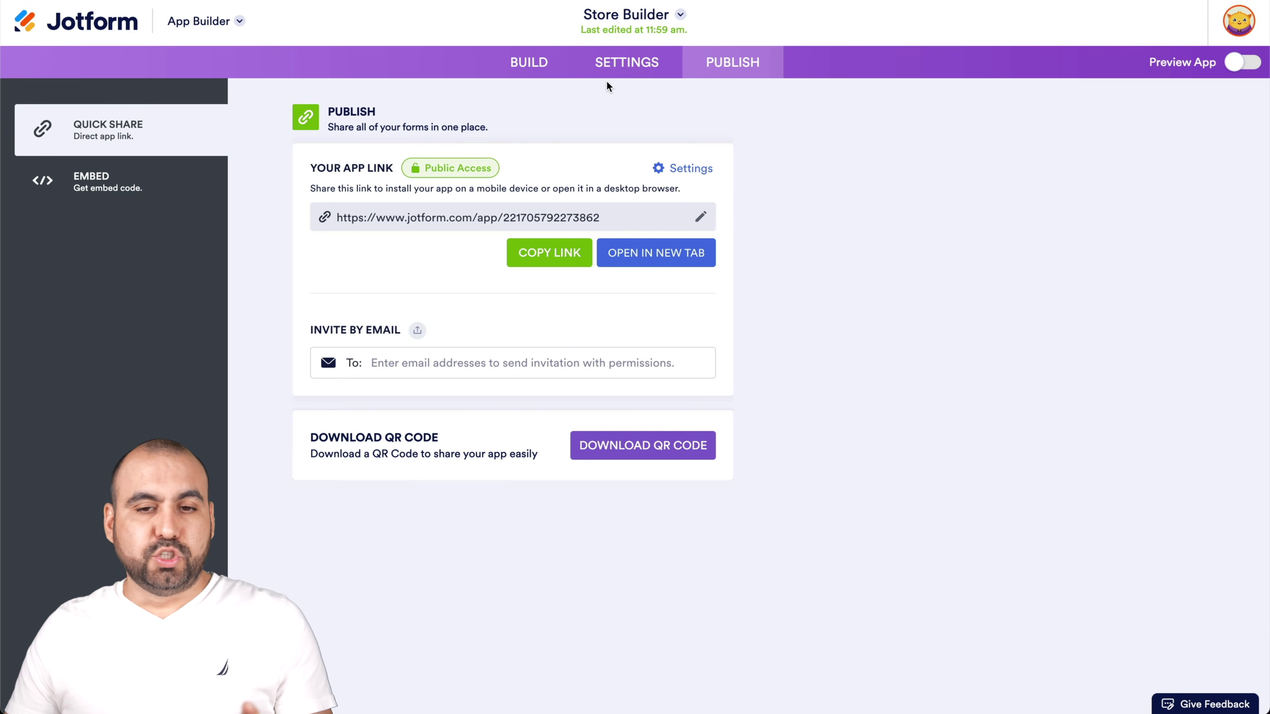
Browse the app's Settings pages for App Name & Icon and Splash Screen
click(630, 74)
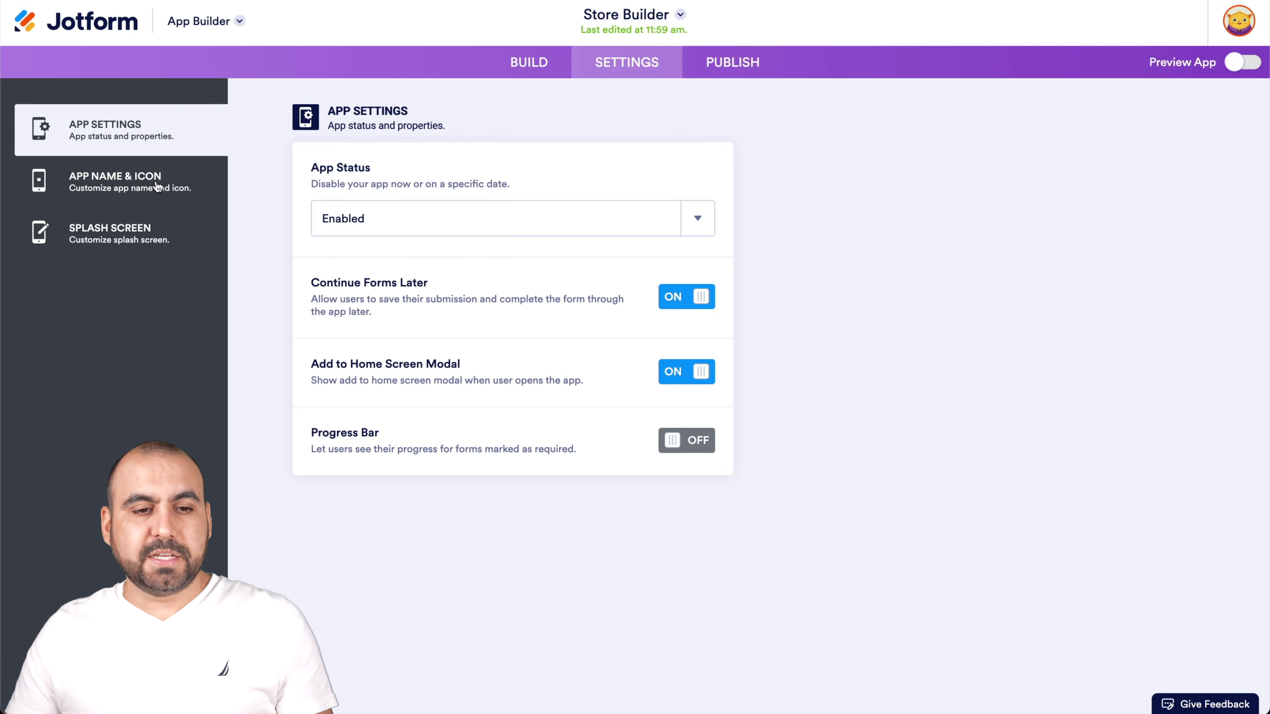
click(156, 185)
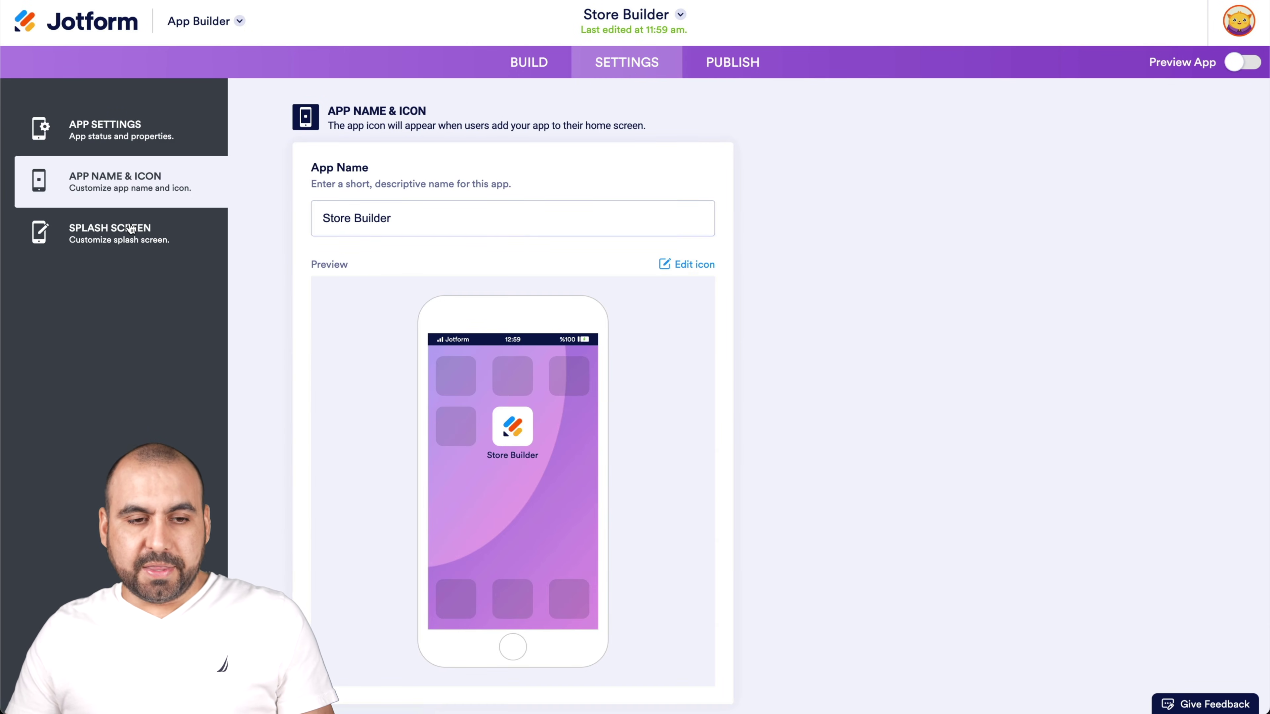
click(126, 229)
Return to the Build page, glance at Add Element, then open the App Builder product dropdown
click(529, 63)
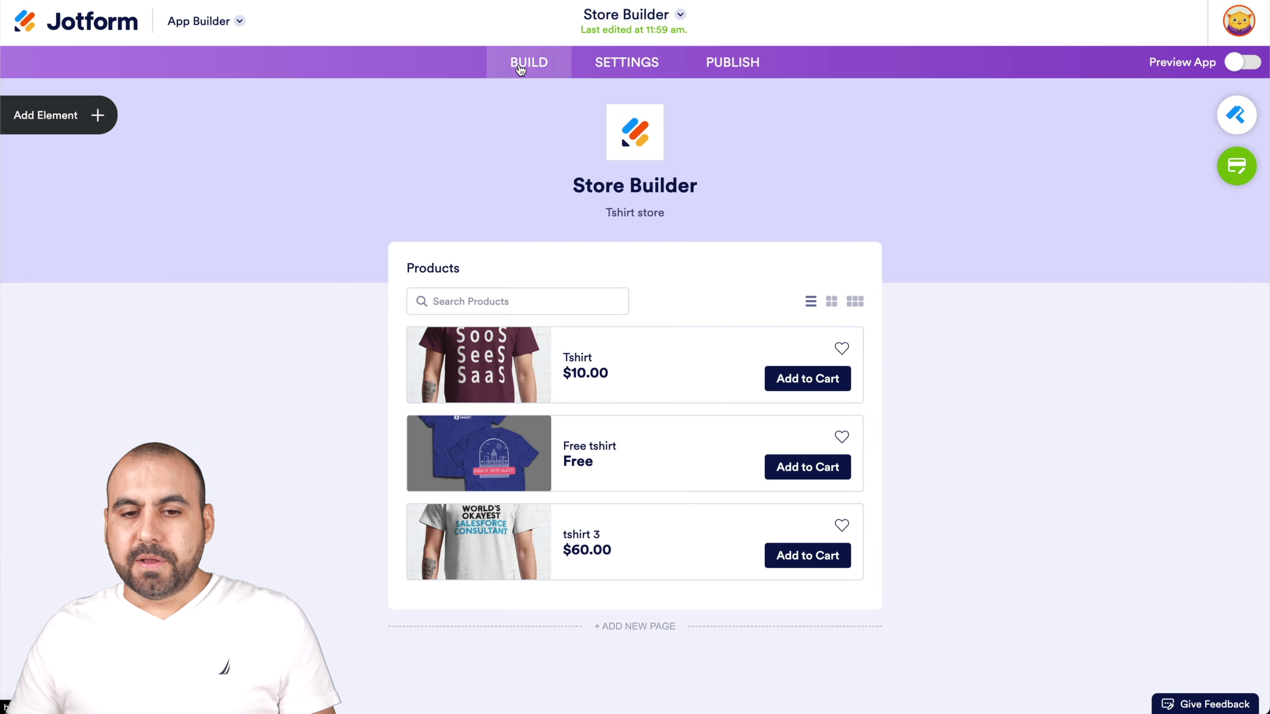
click(106, 116)
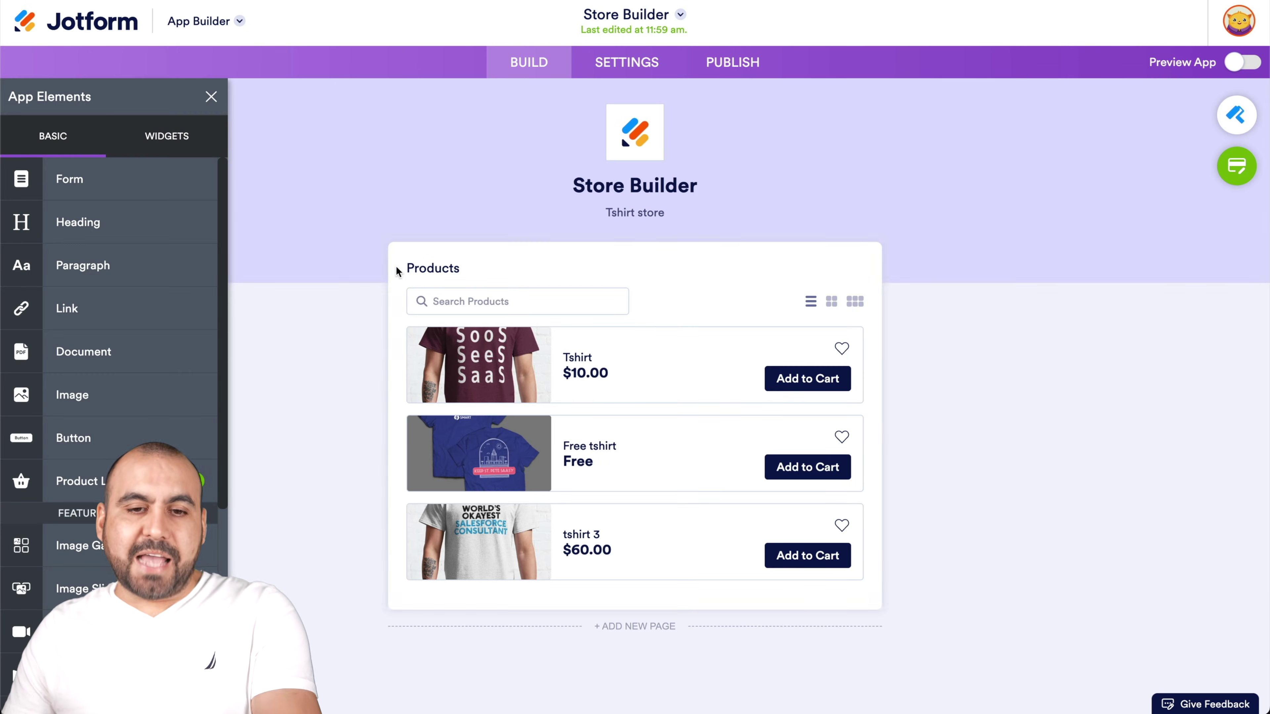
click(214, 94)
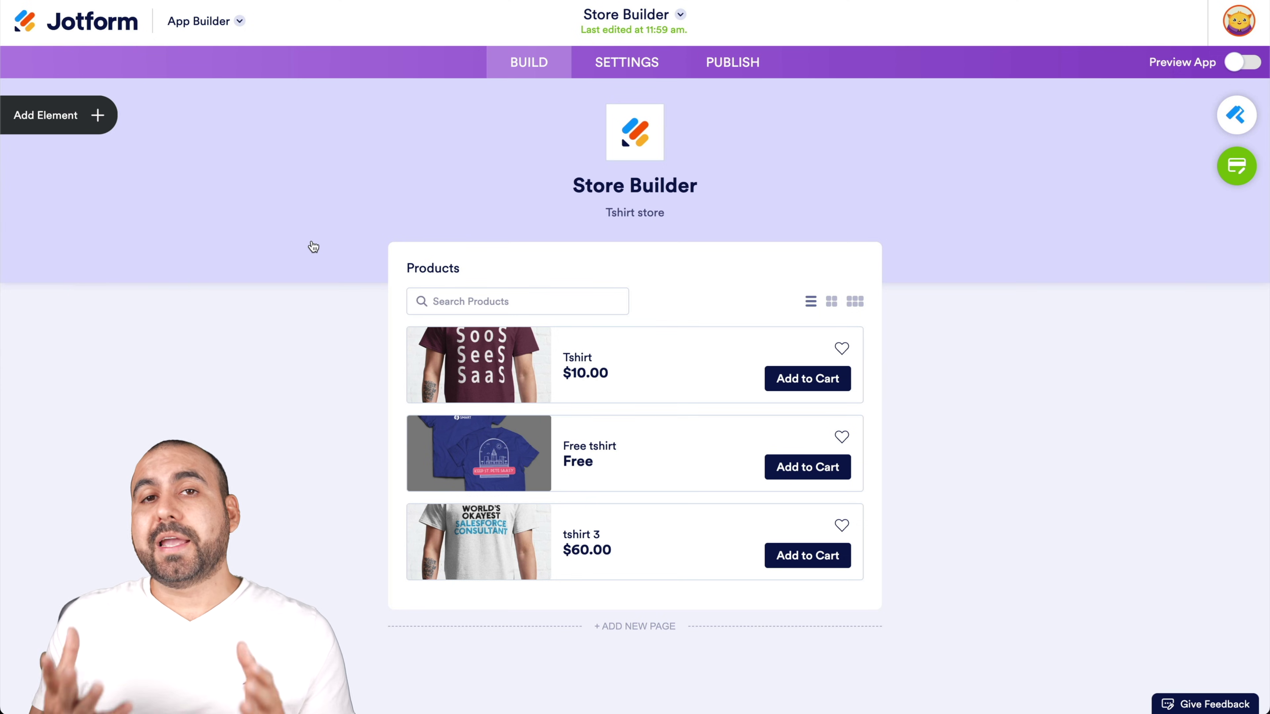
click(240, 25)
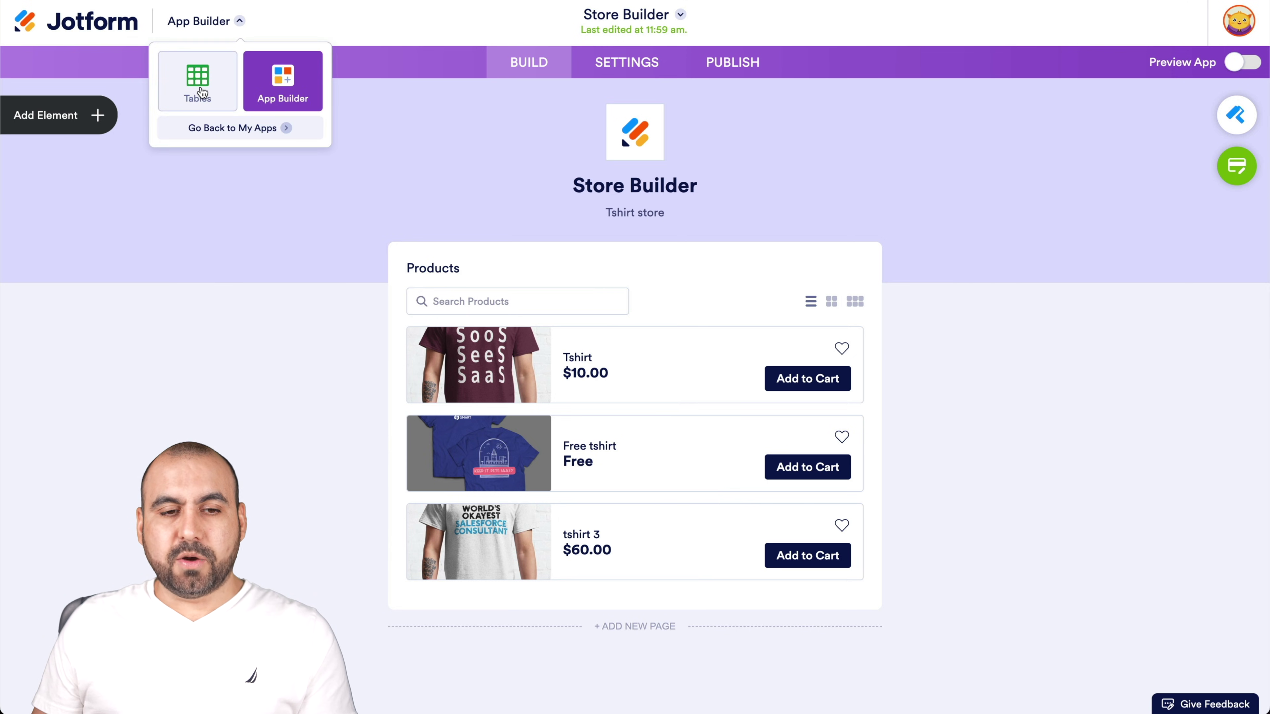
Switch to Jotform Tables and scroll across the Store Builder Orders table's columns
click(202, 90)
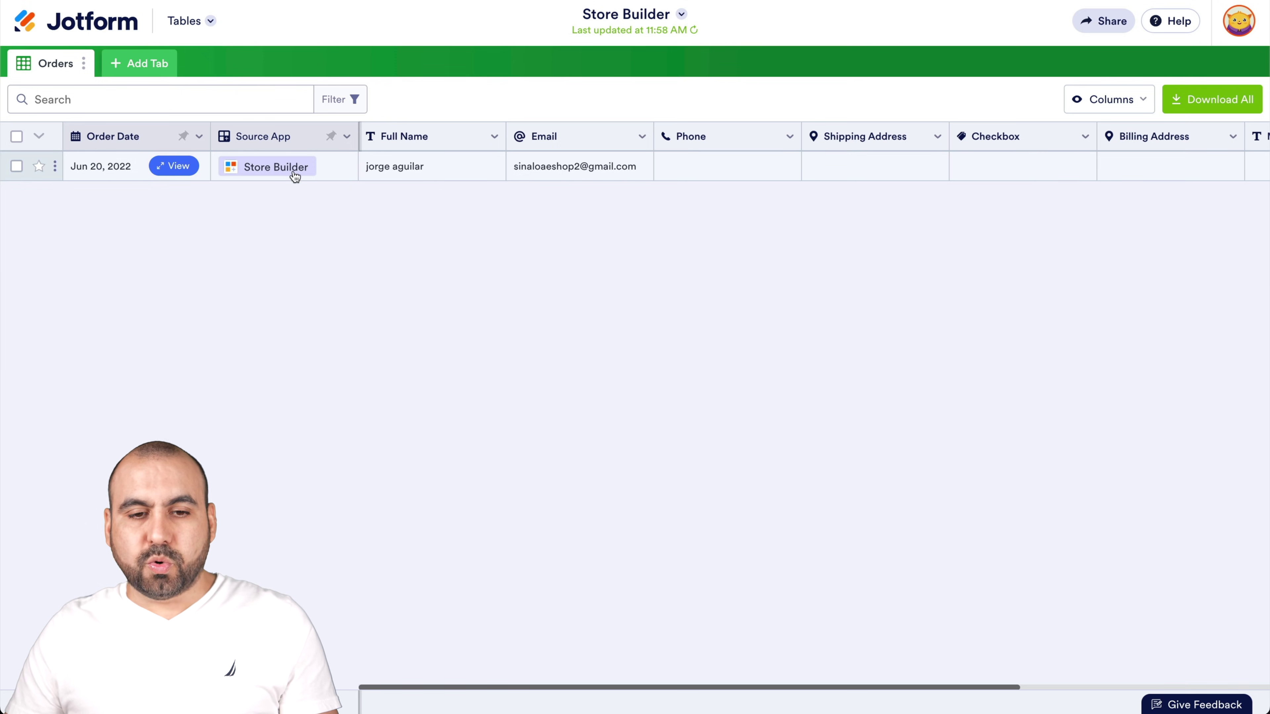
scroll(458, 174, right, 5)
scroll(457, 176, left, 2)
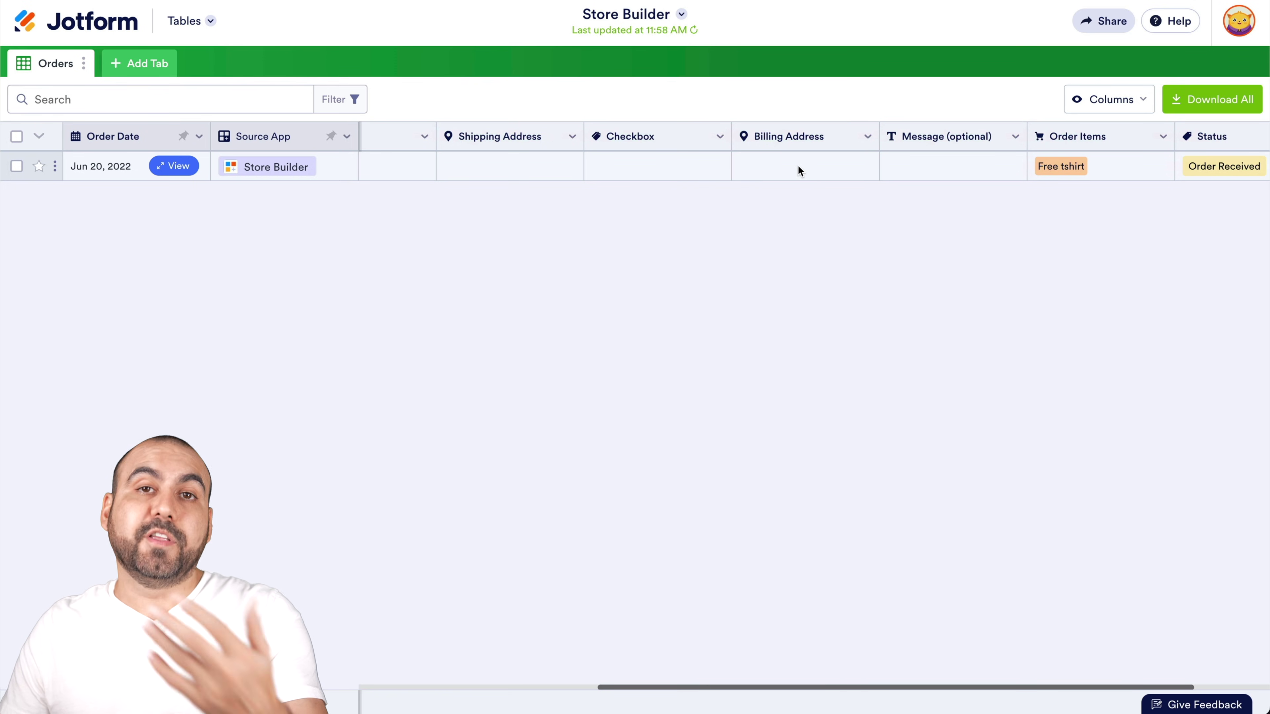
scroll(798, 165, right, 3)
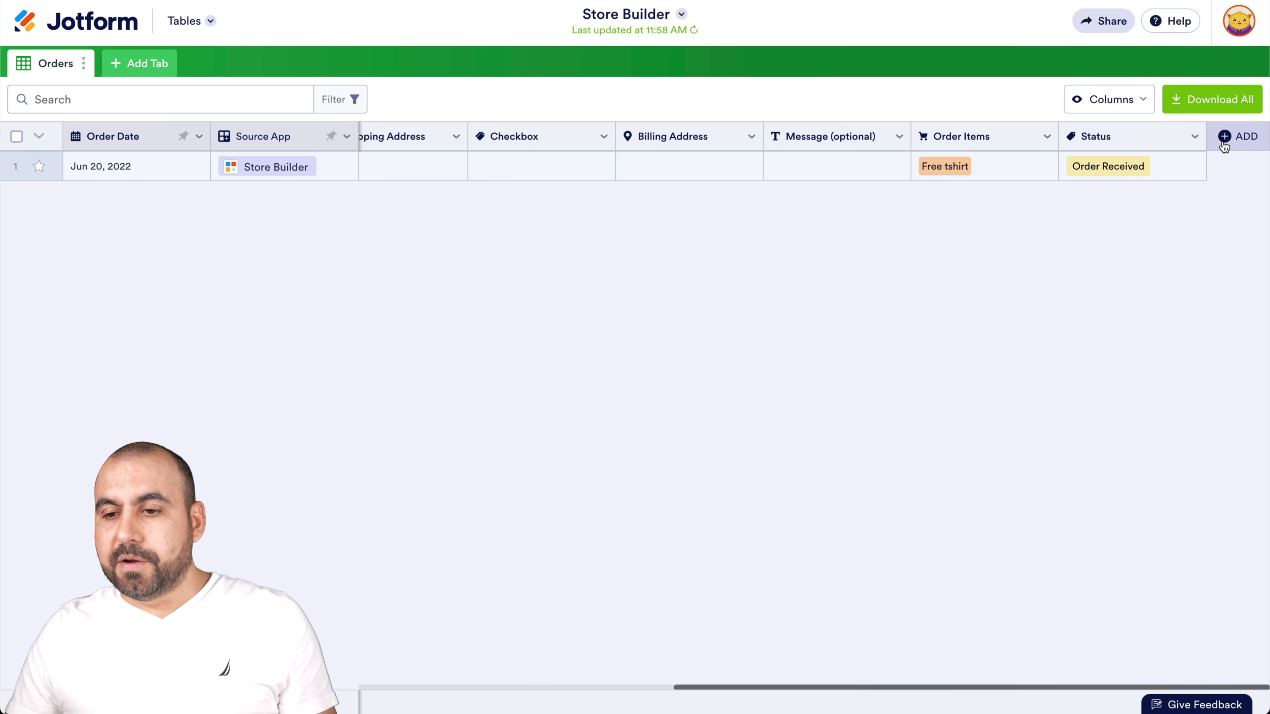
click(1234, 135)
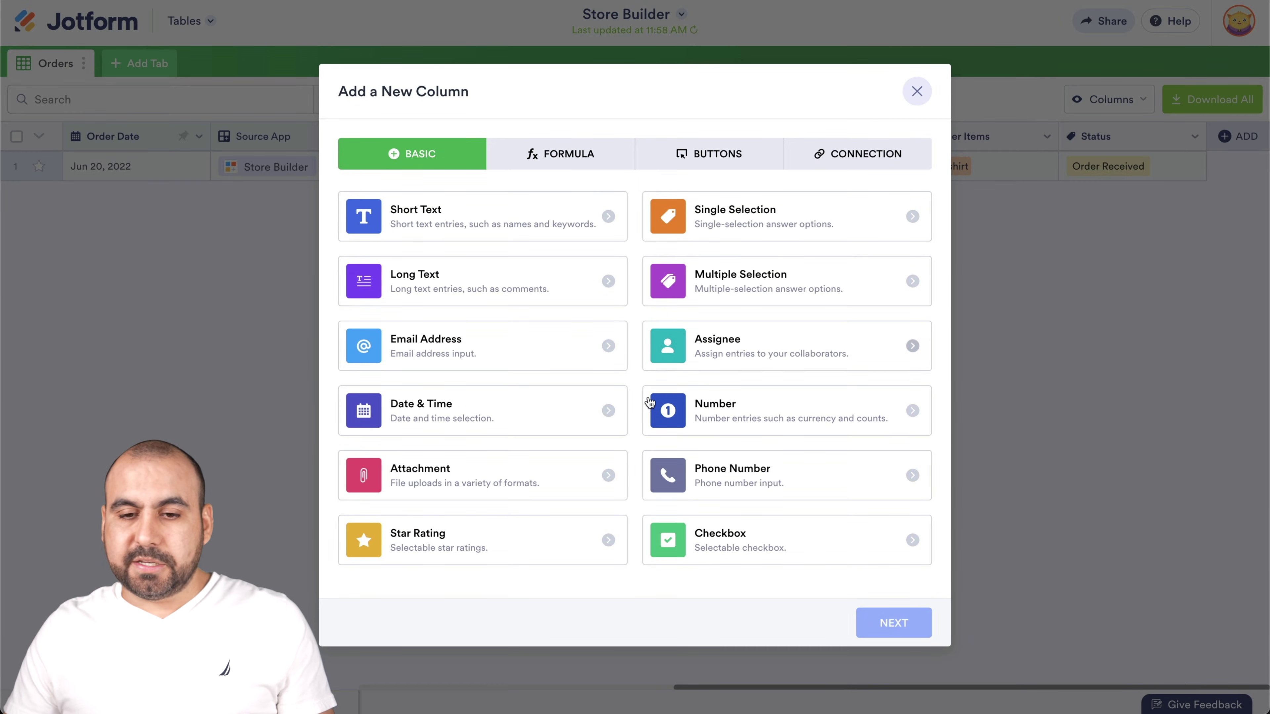
click(729, 158)
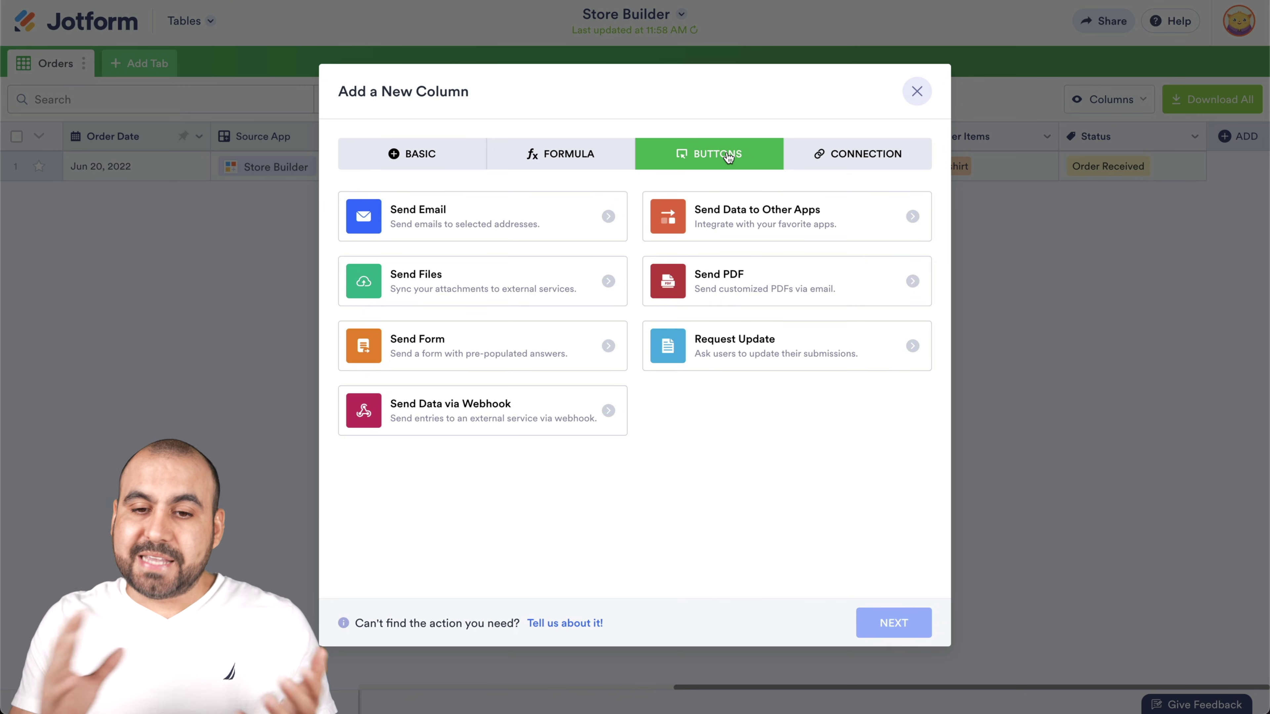
click(736, 221)
click(909, 620)
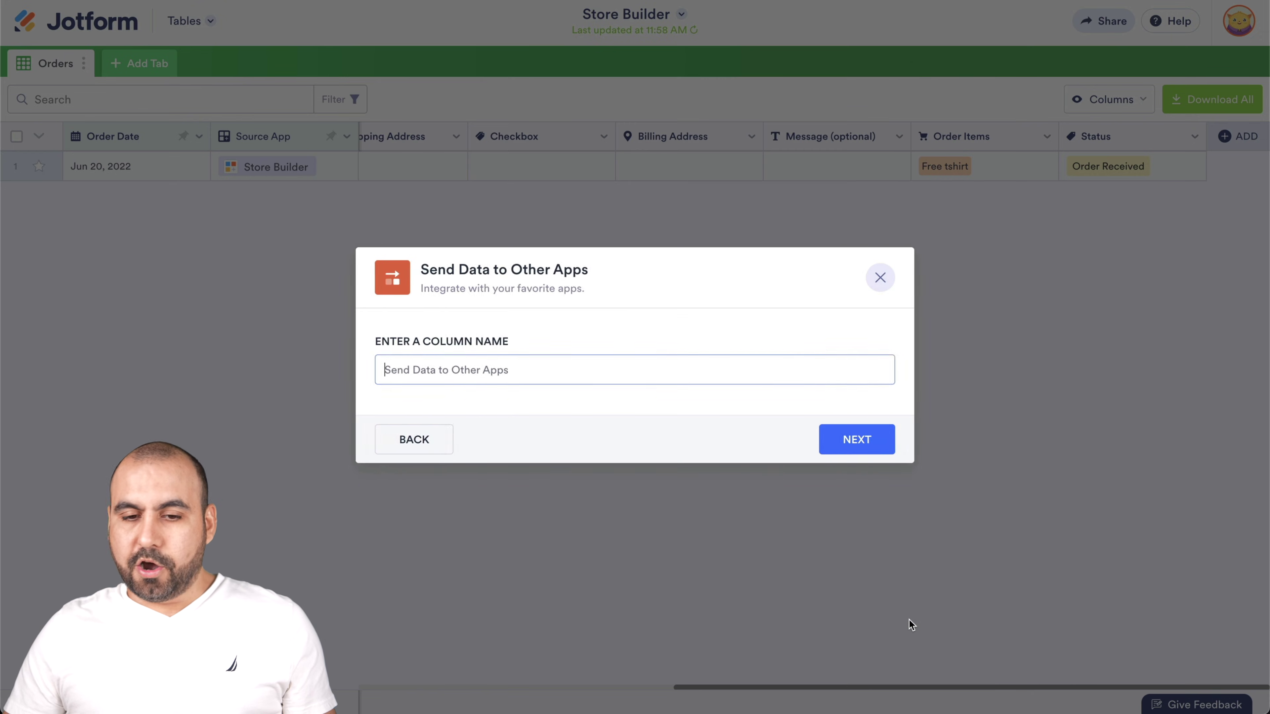
text(test)
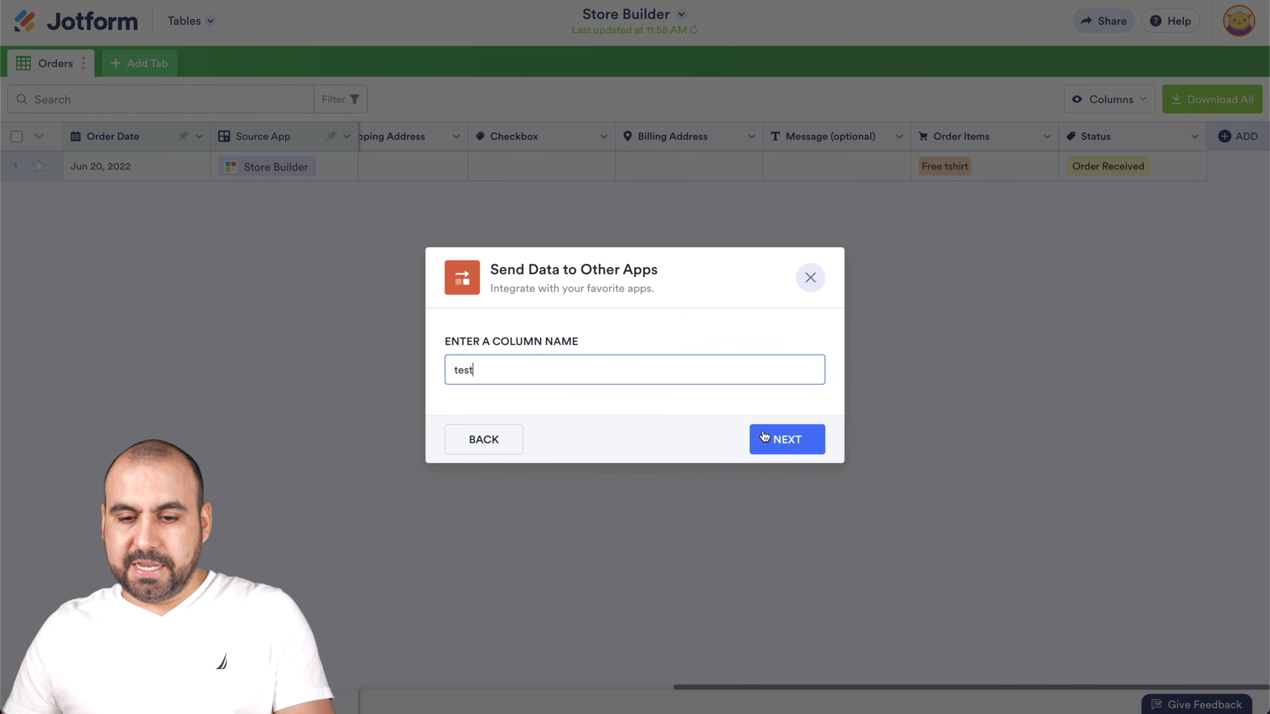
click(765, 438)
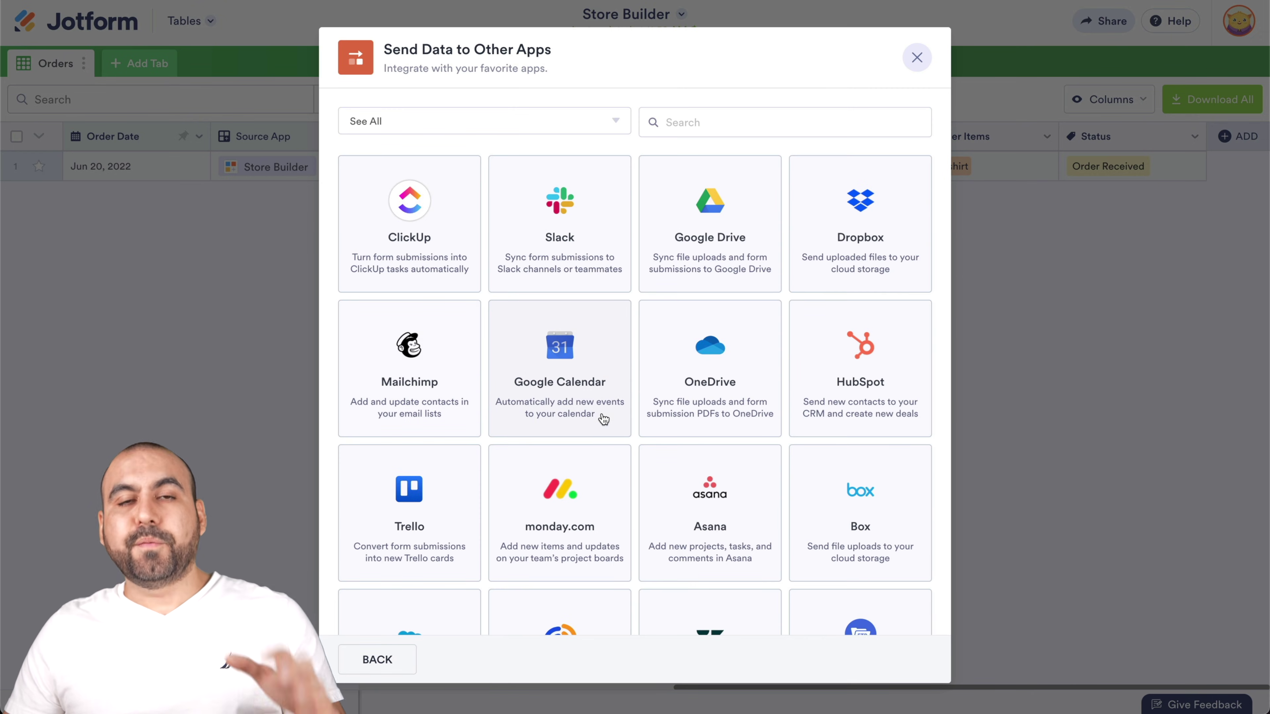
scroll(603, 419, down, 1)
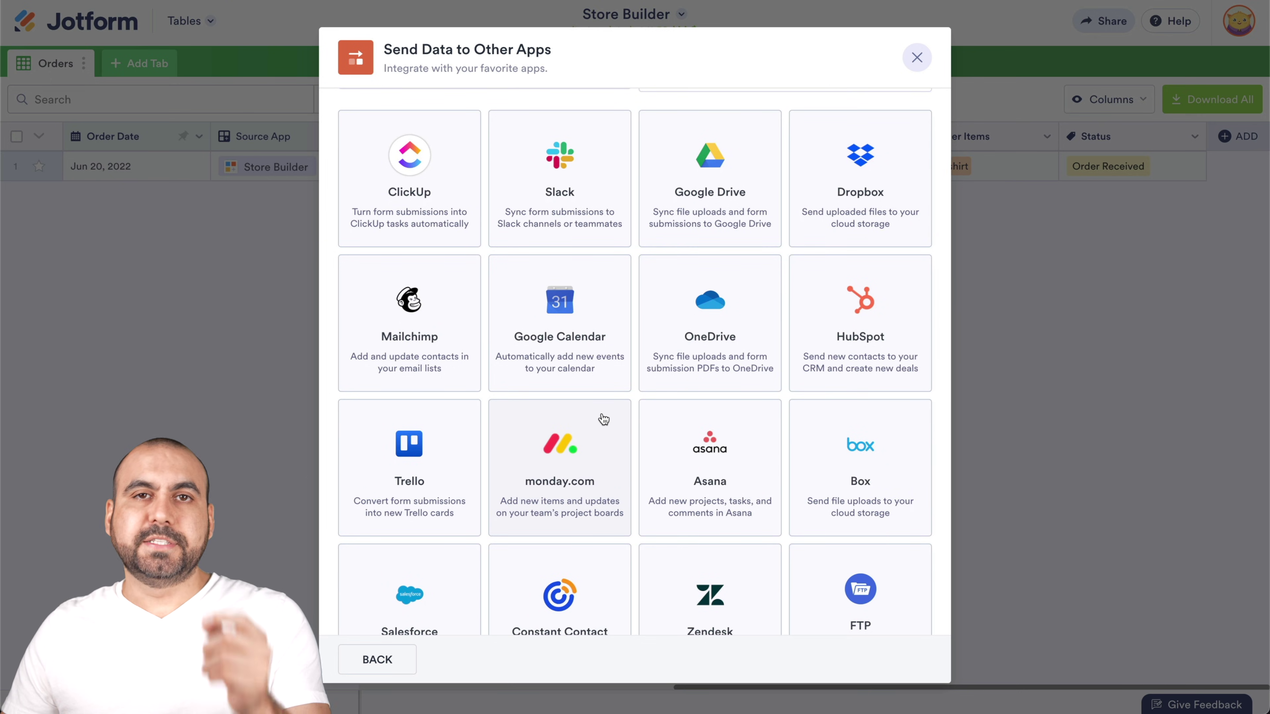
scroll(604, 420, down, 5)
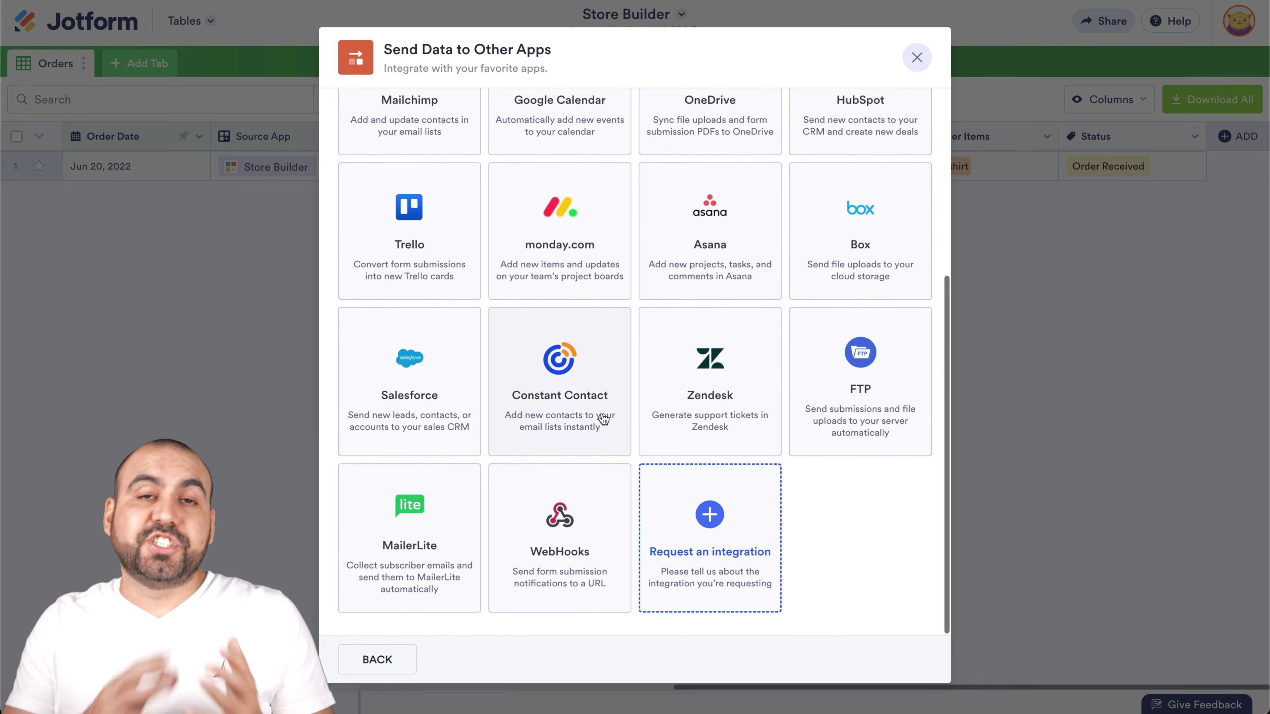
click(917, 57)
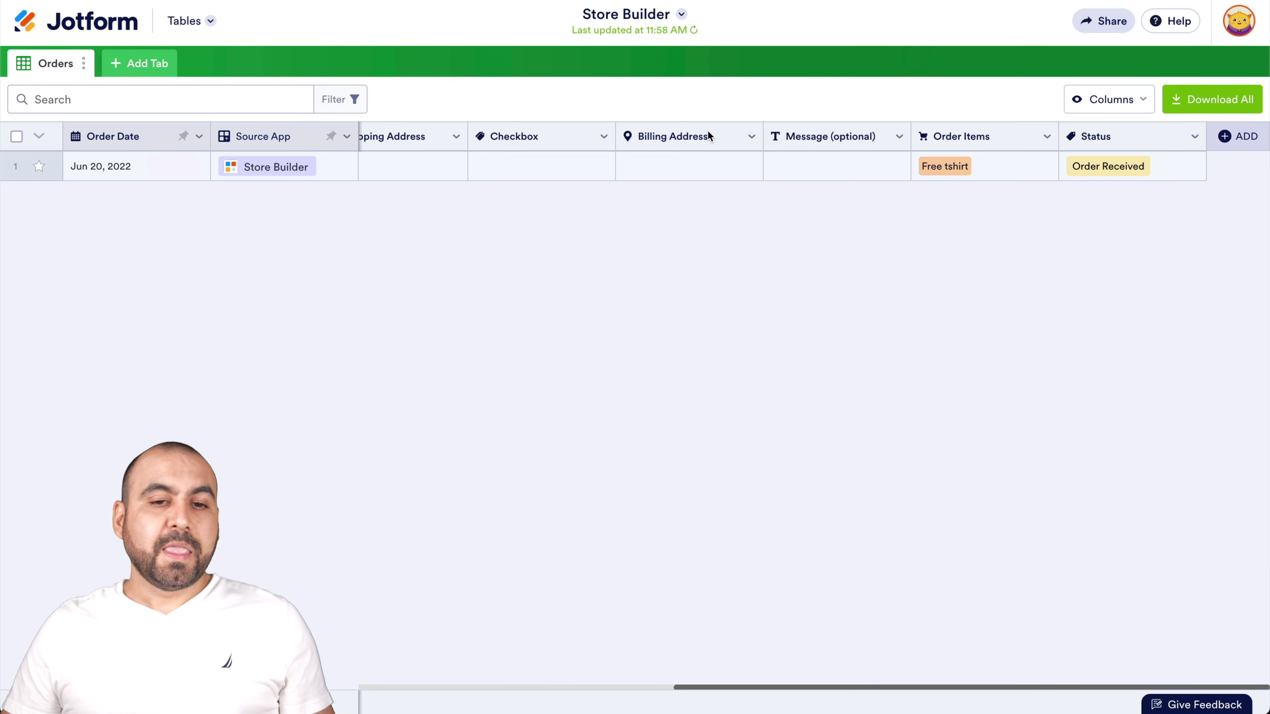